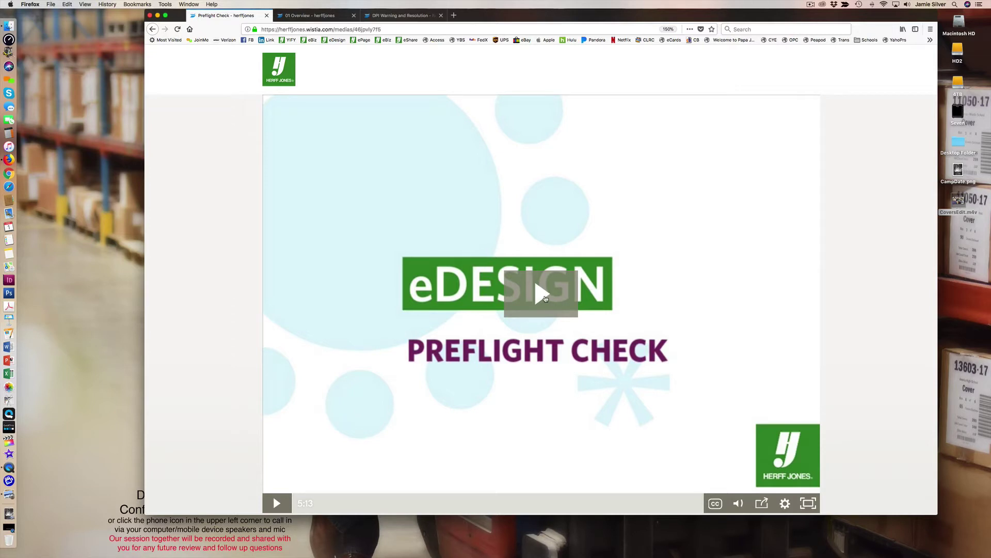
Show the eDesign Preflight Check video in full screen.
click(808, 503)
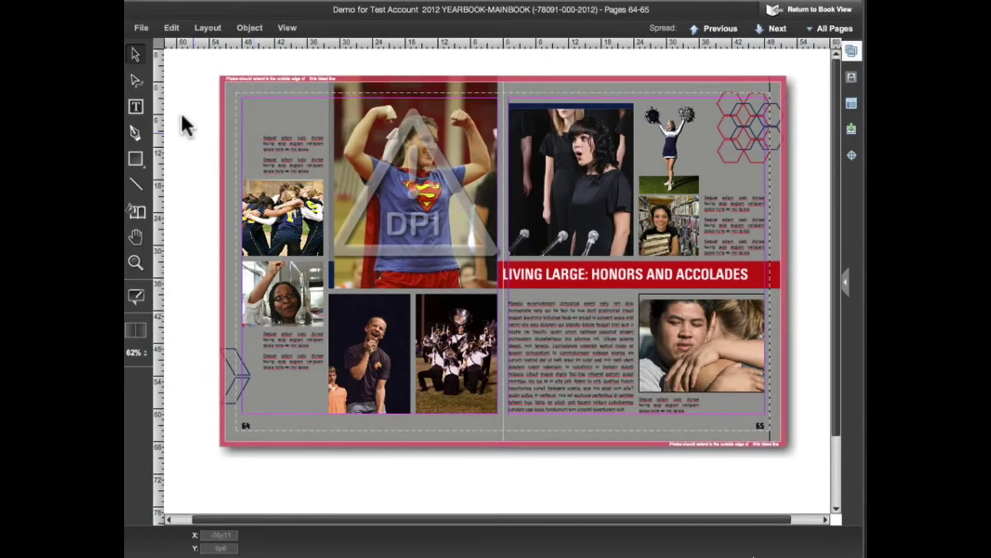
Run a preflight check on the spread for pages 64-65 and delete the invisible content.
click(142, 29)
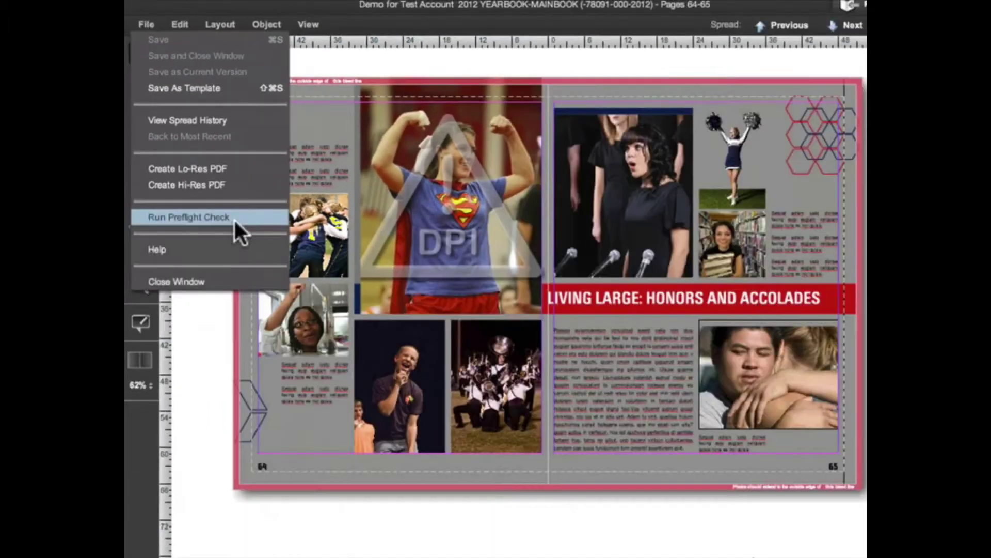
click(270, 278)
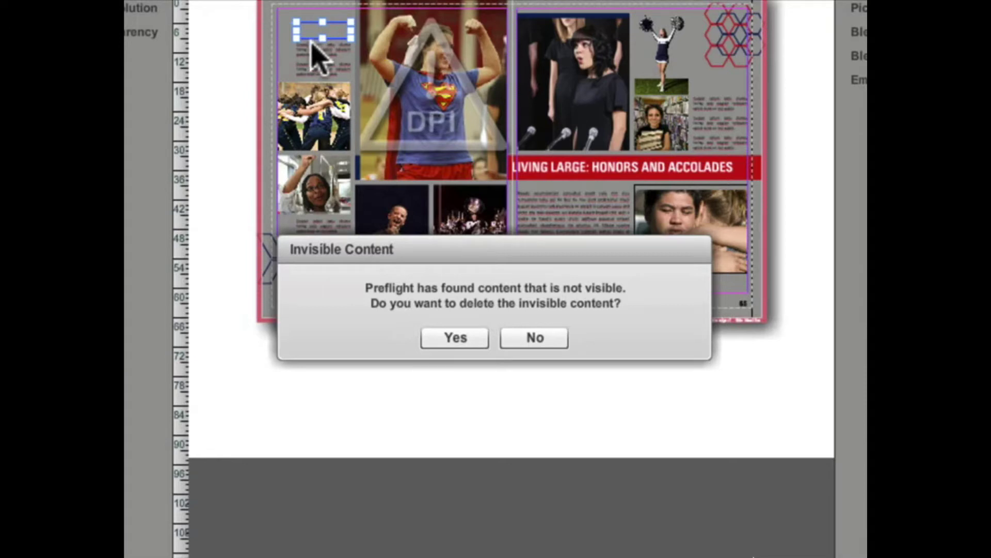
click(445, 337)
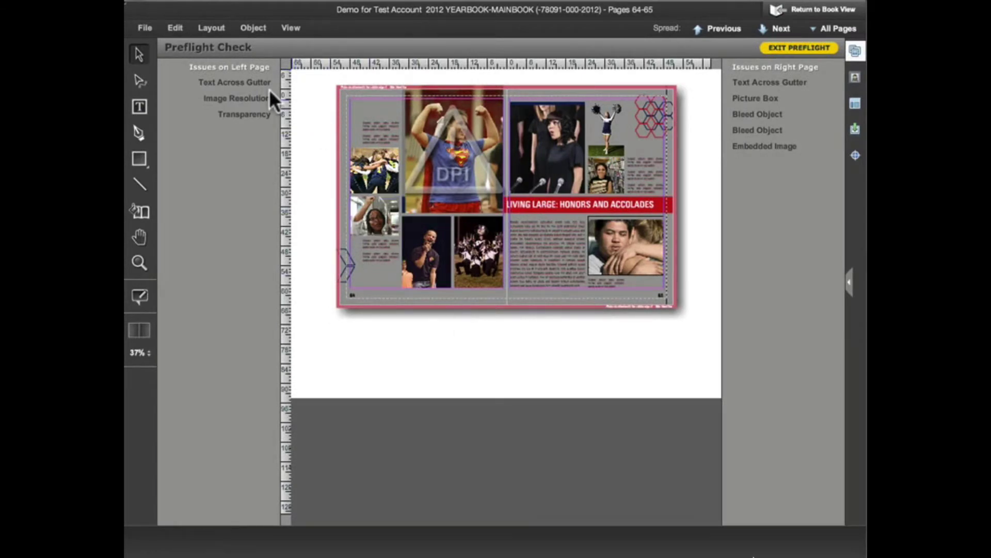
Resolve the Text Across Gutter issue by moving the "LIVING LARGE: HONORS AND ACCOLADES" headline right to about X 24p2, clear of the gutter.
mouse_move(259, 82)
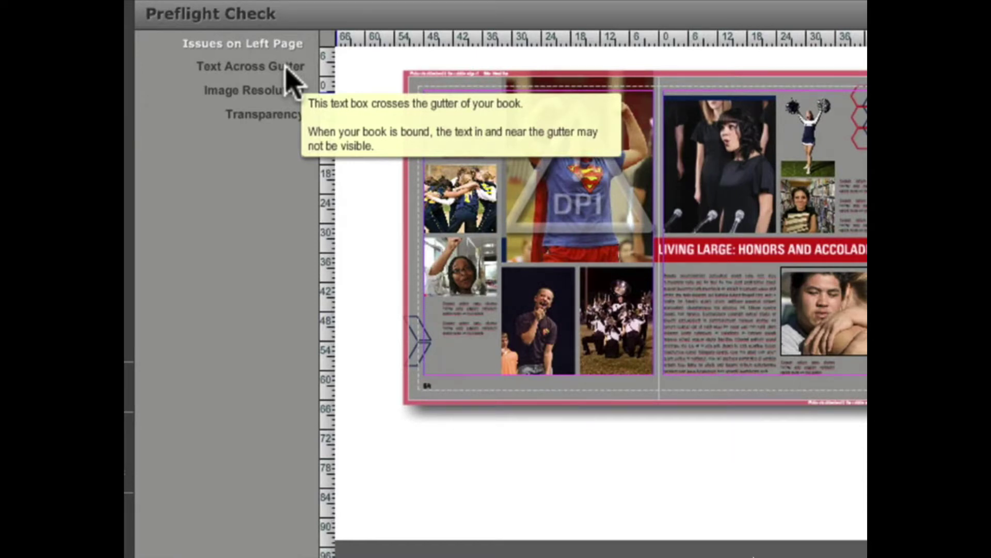
click(288, 72)
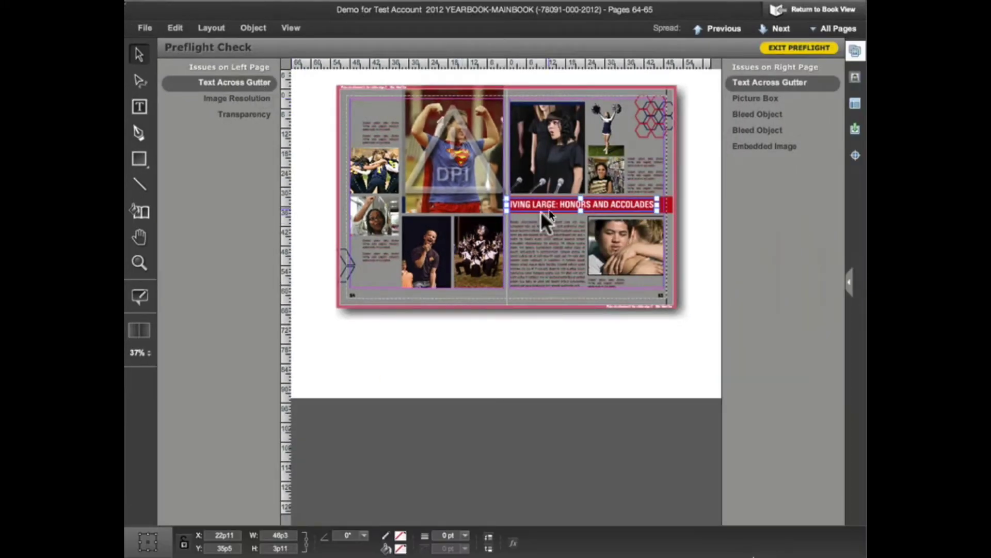
click(147, 355)
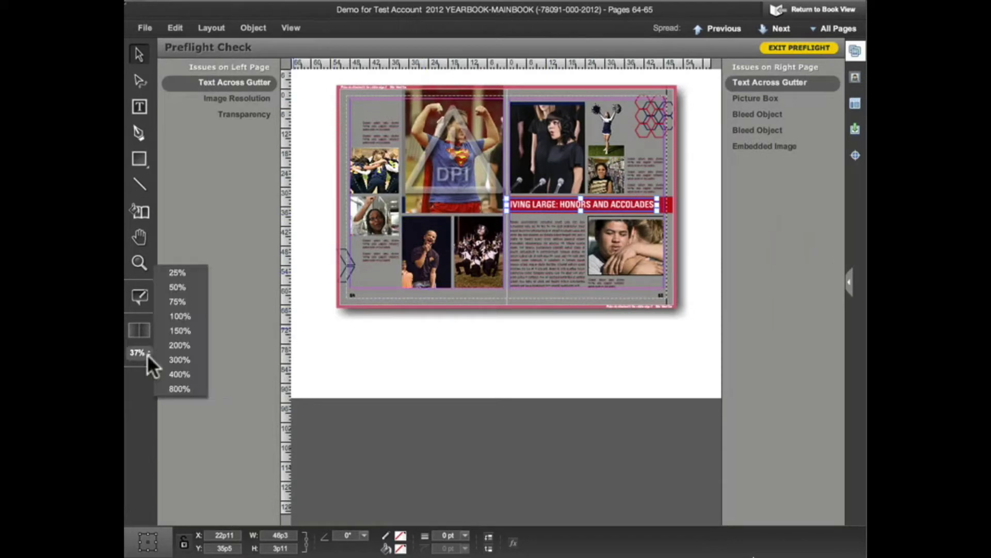
click(176, 315)
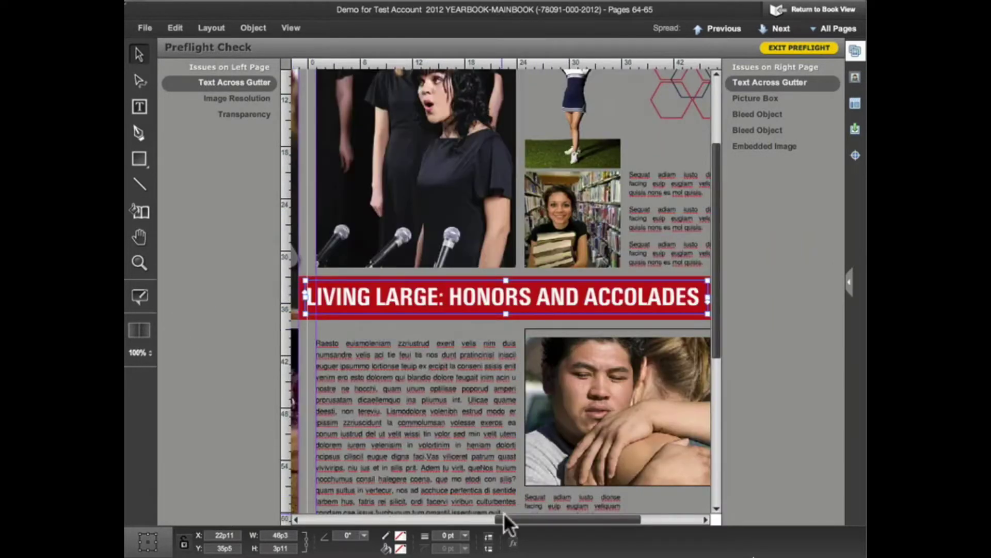
drag(507, 515, 479, 516)
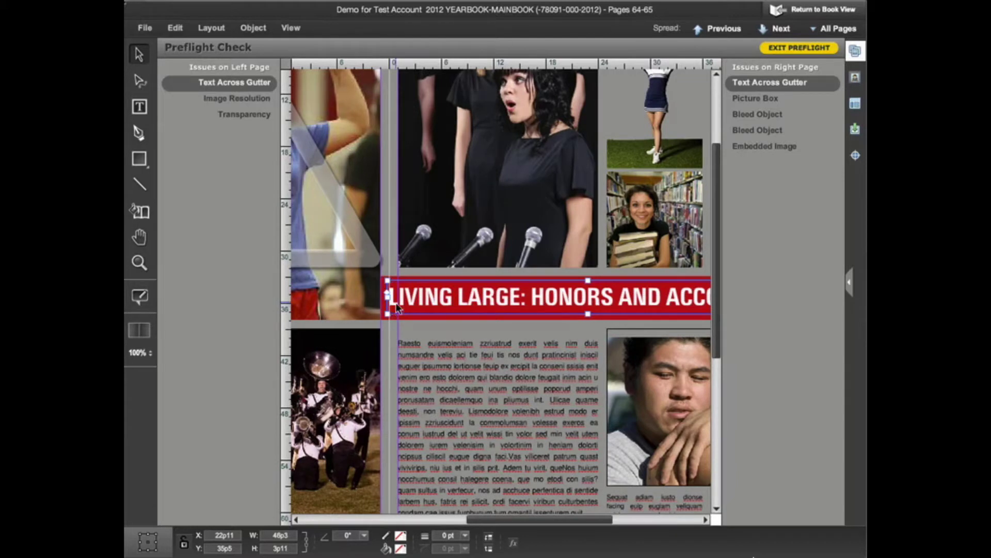
drag(396, 302, 417, 303)
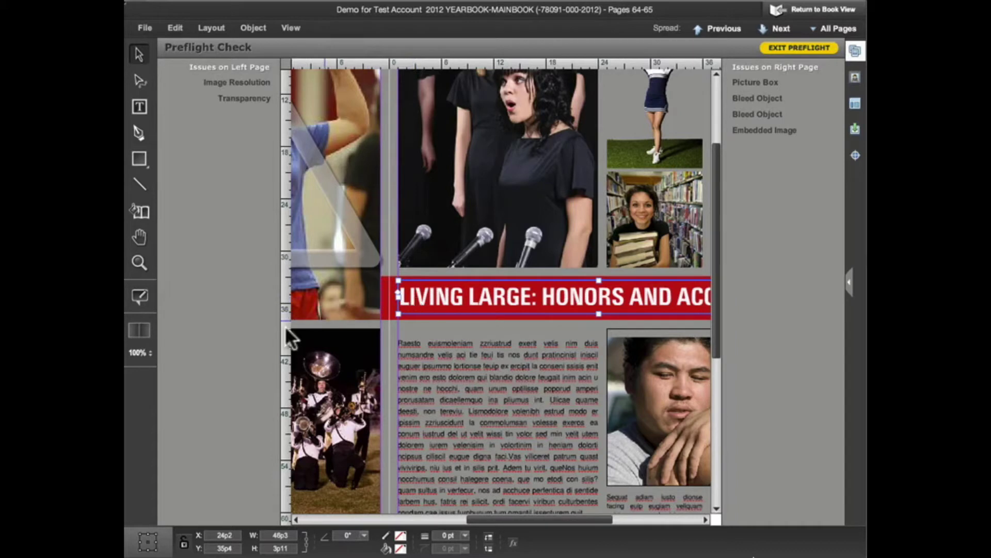
click(141, 331)
Resolve the Image Resolution issue by scaling down the flagged Superman-shirt photo inside its picture box.
mouse_move(253, 79)
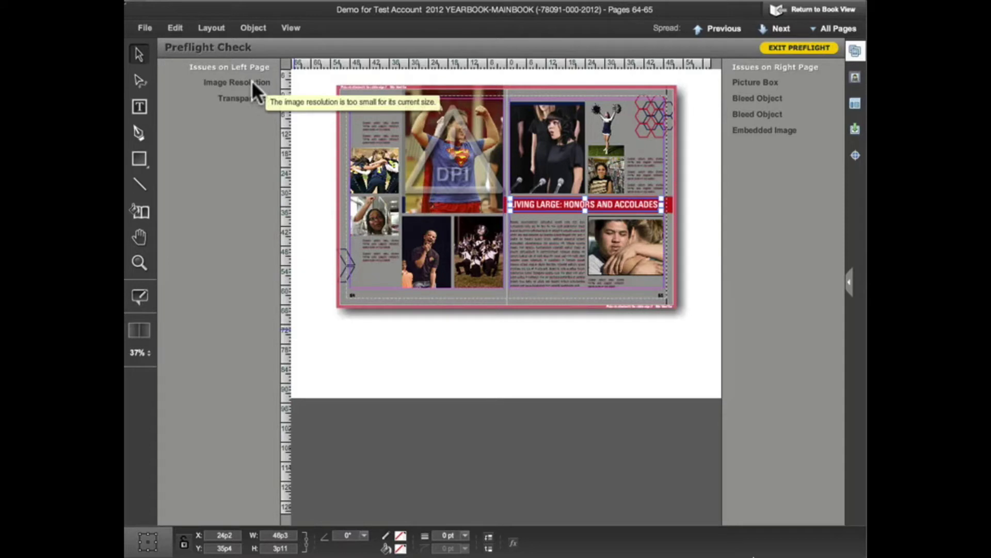
click(253, 84)
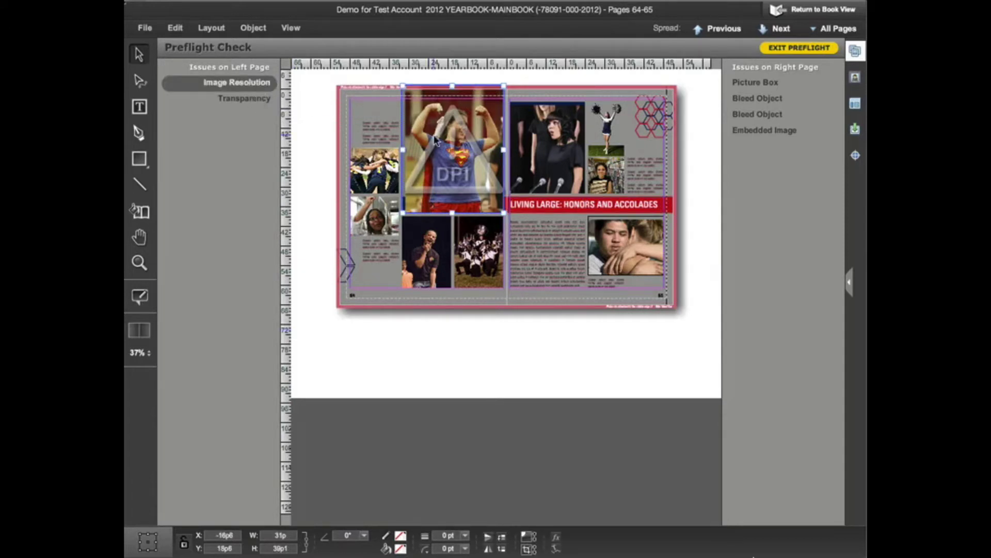
click(147, 353)
click(180, 316)
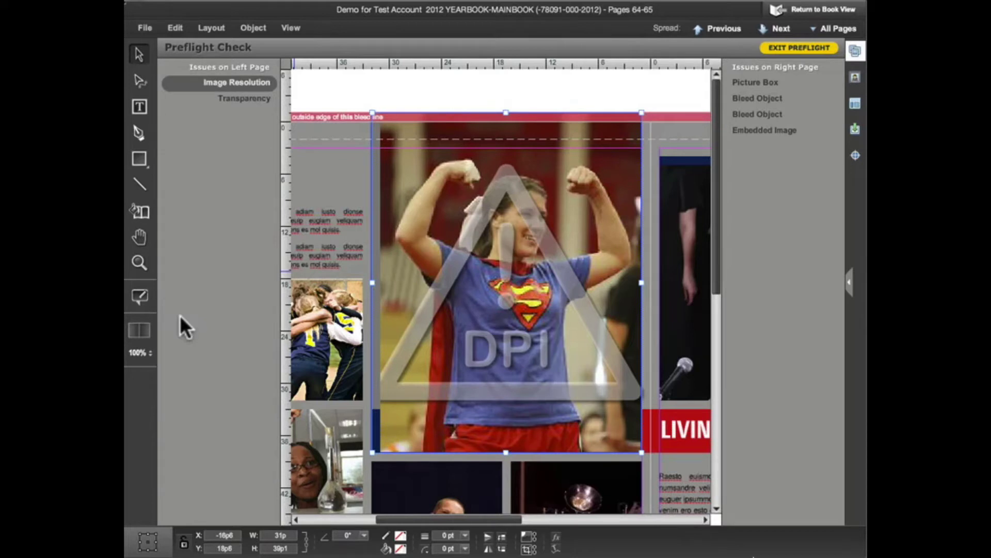
double_click(509, 300)
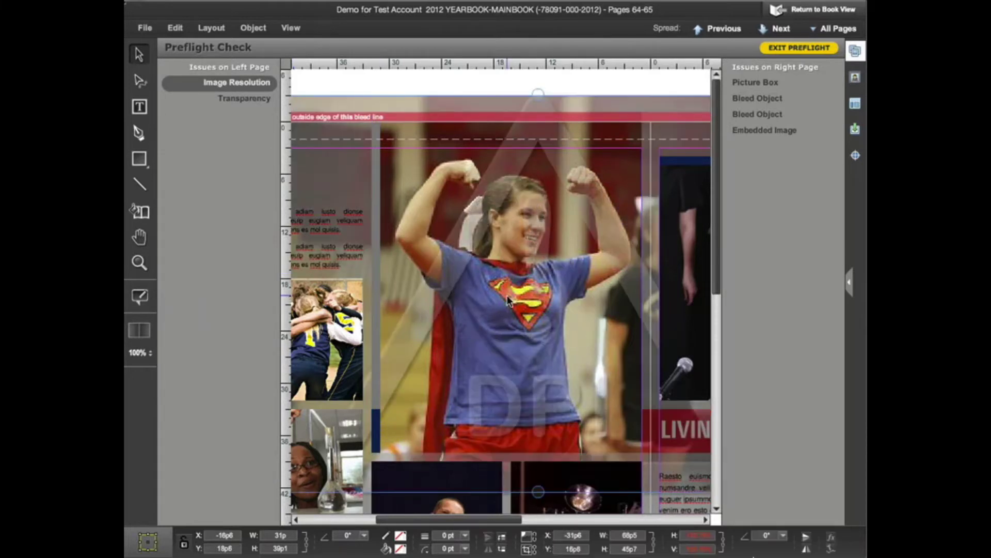
drag(538, 94, 542, 118)
double_click(532, 160)
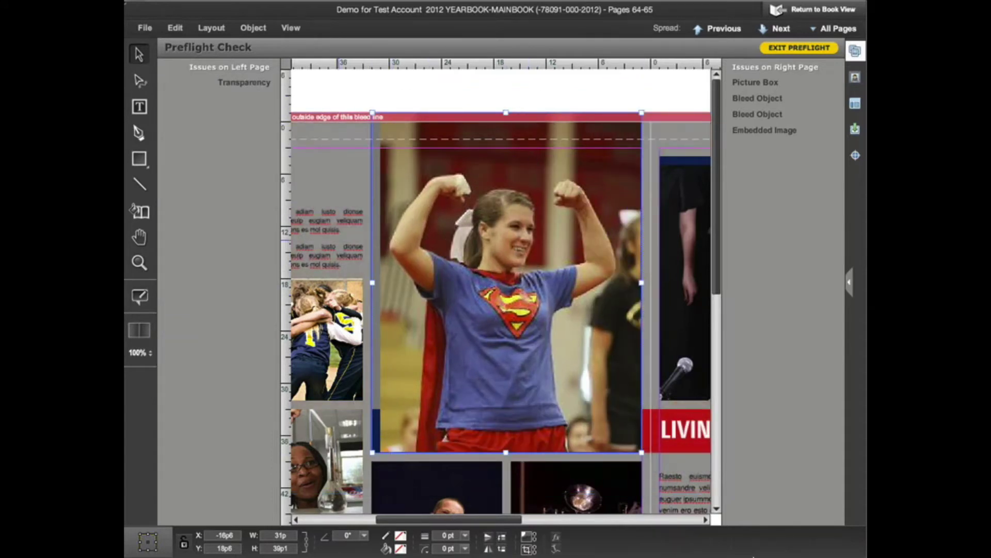
click(139, 329)
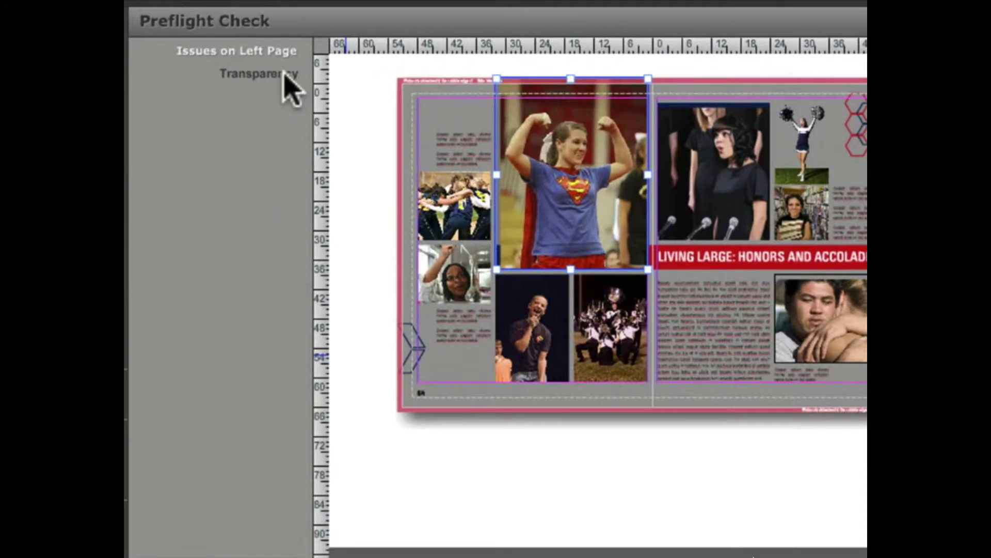
Resolve the Transparency issue by setting the marching band photo's effect to None.
mouse_move(261, 85)
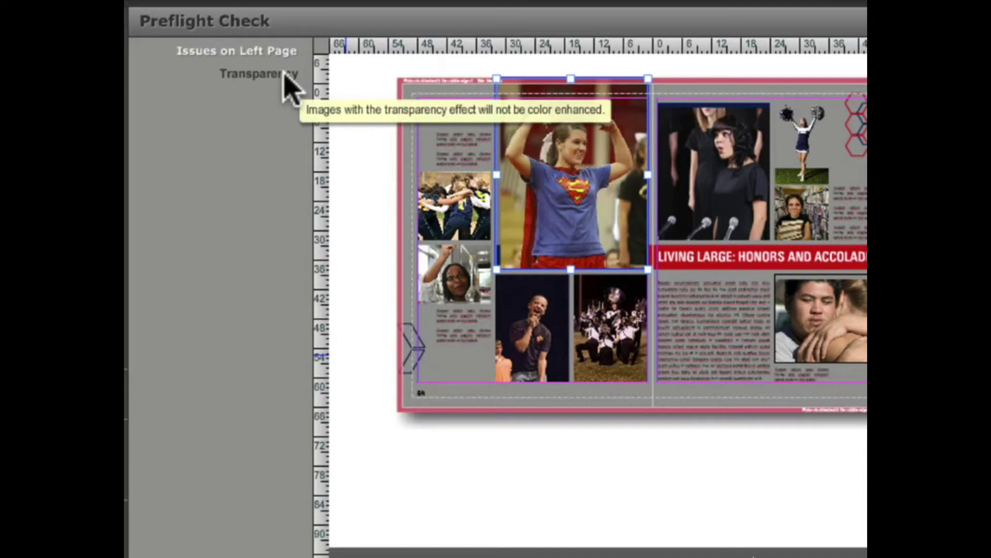
click(284, 77)
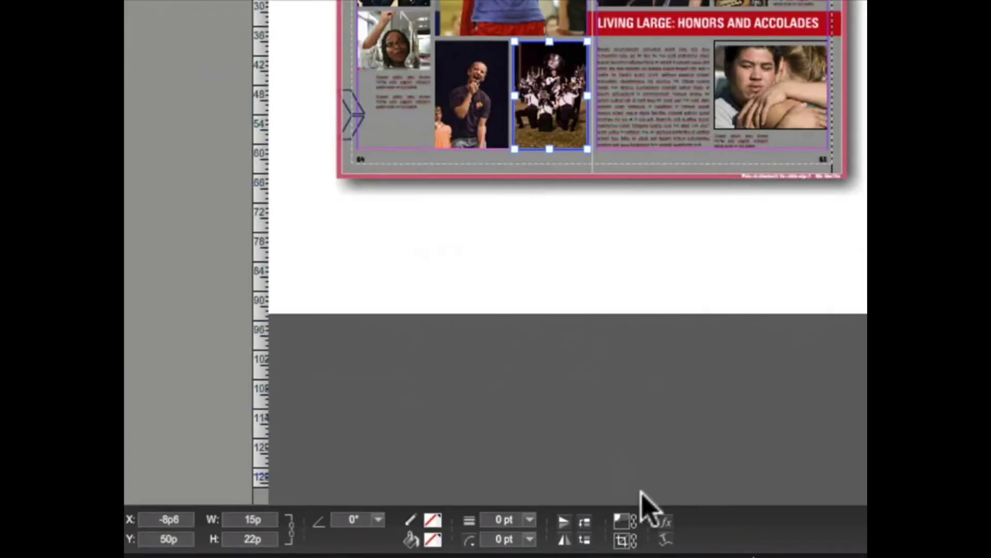
click(662, 517)
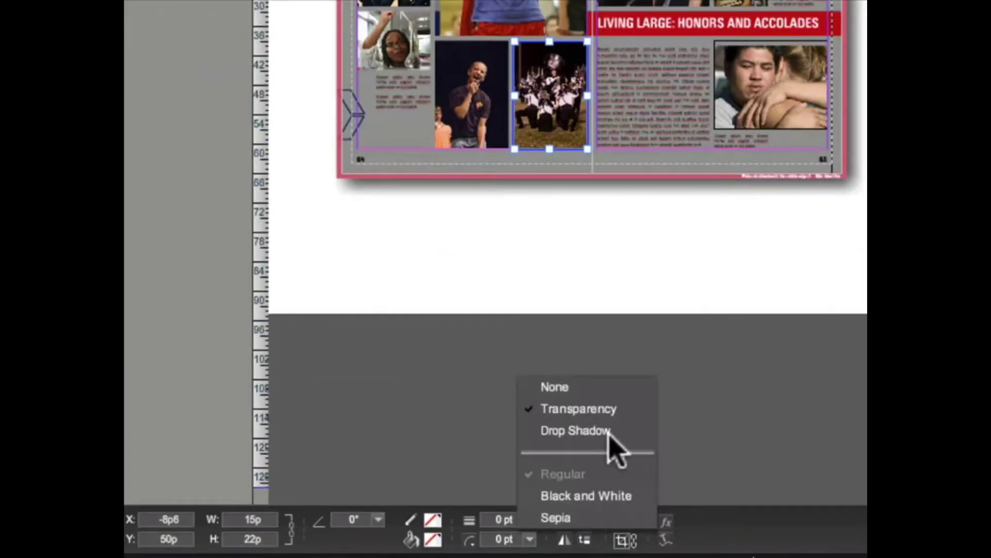
click(596, 391)
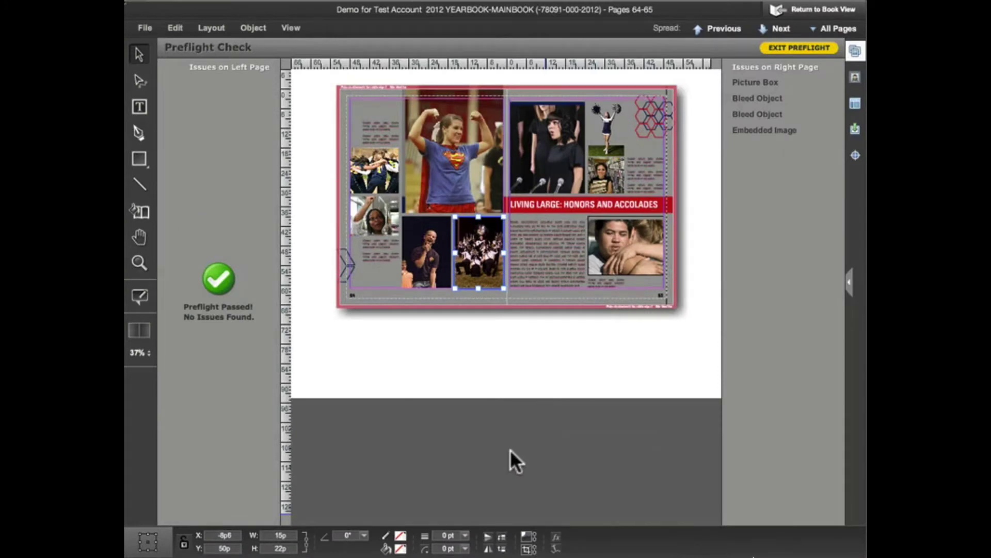
Resolve the Picture Box issue by enlarging the hugging couple photo until it fills its box on page 65.
click(747, 82)
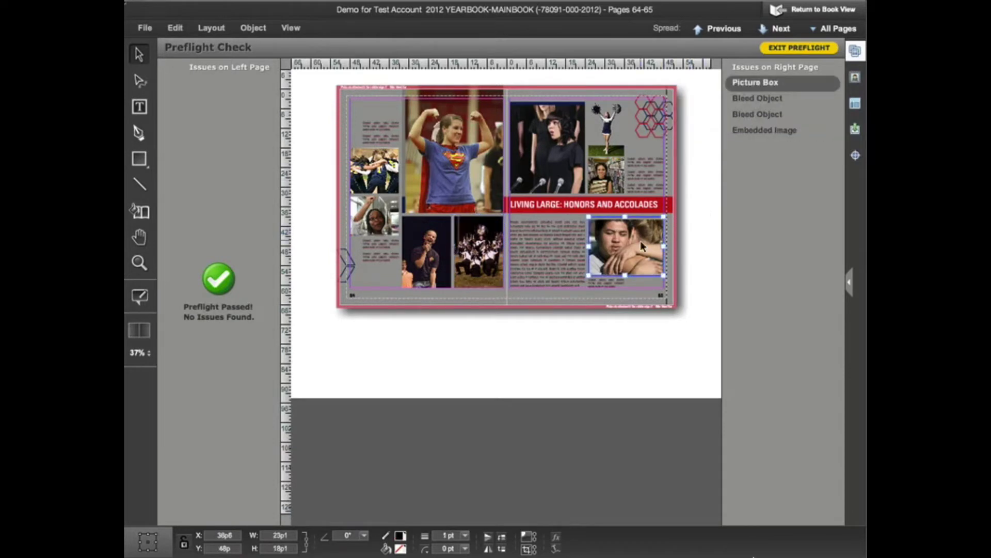
click(138, 352)
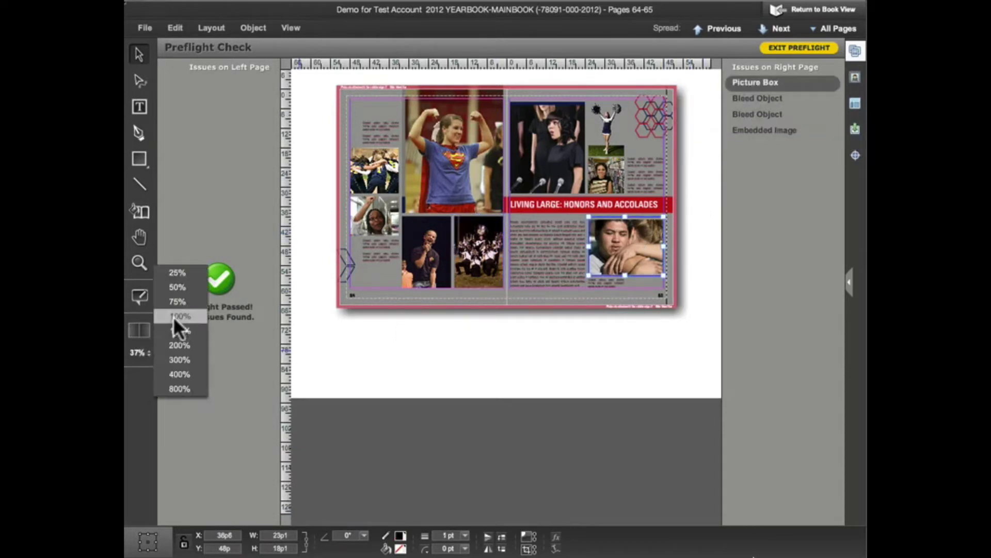
click(173, 316)
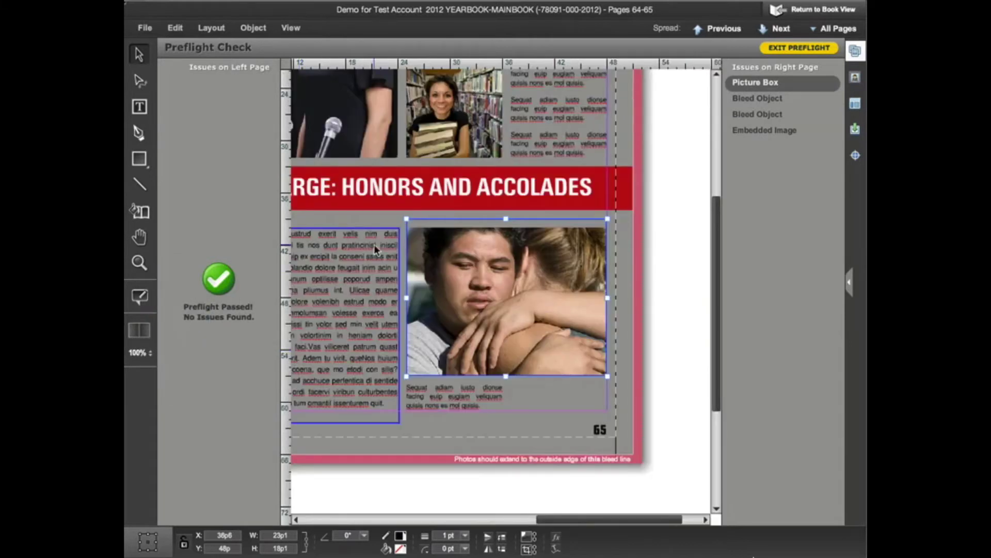
click(386, 216)
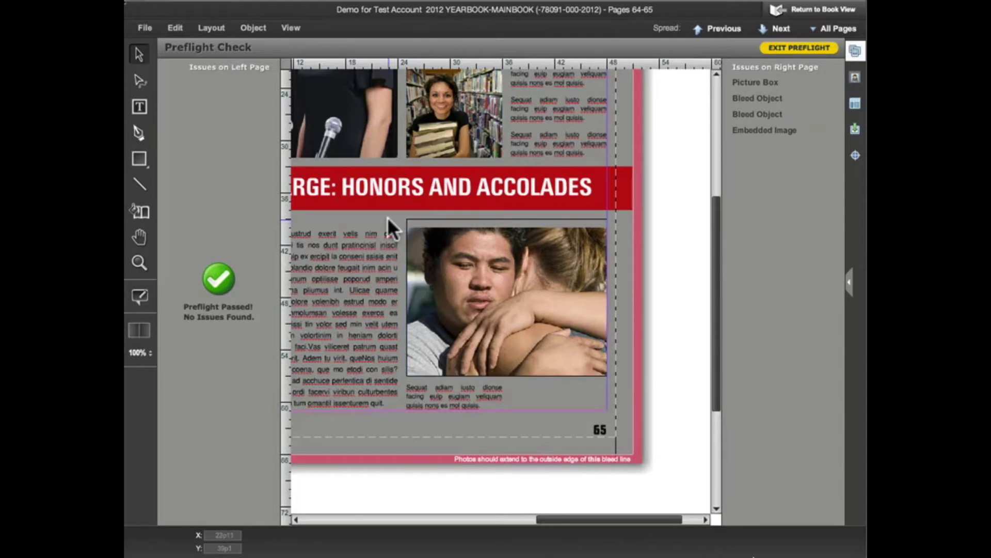
click(489, 262)
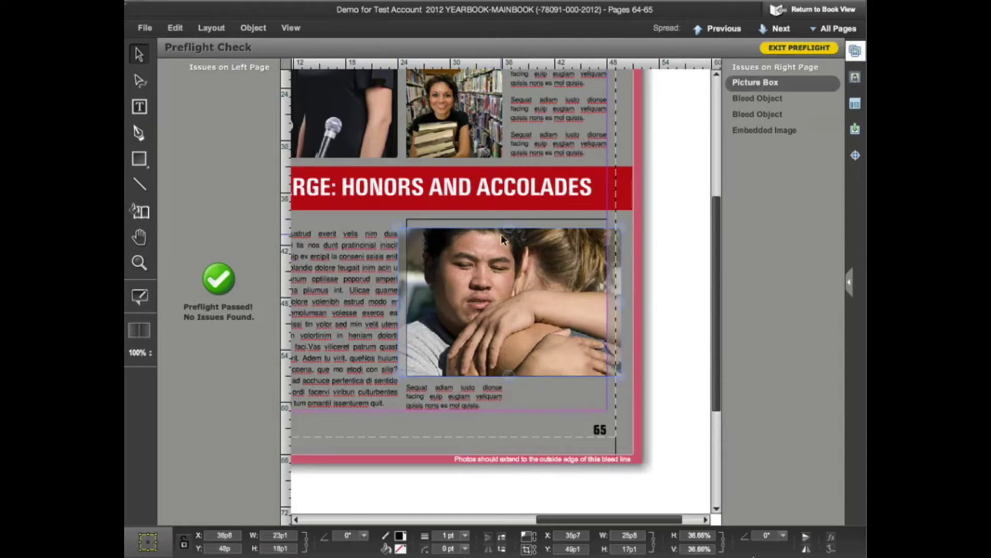
drag(508, 228, 507, 216)
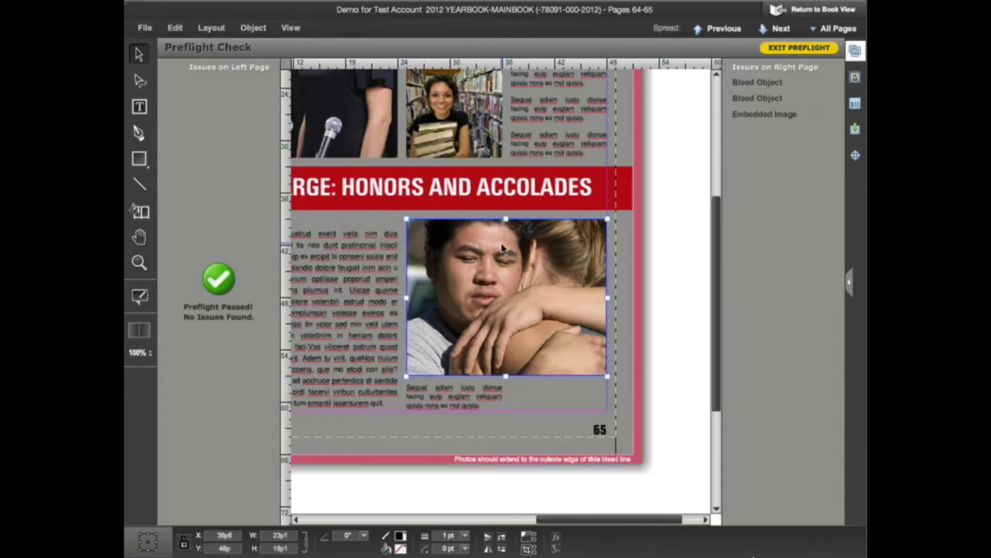
click(141, 334)
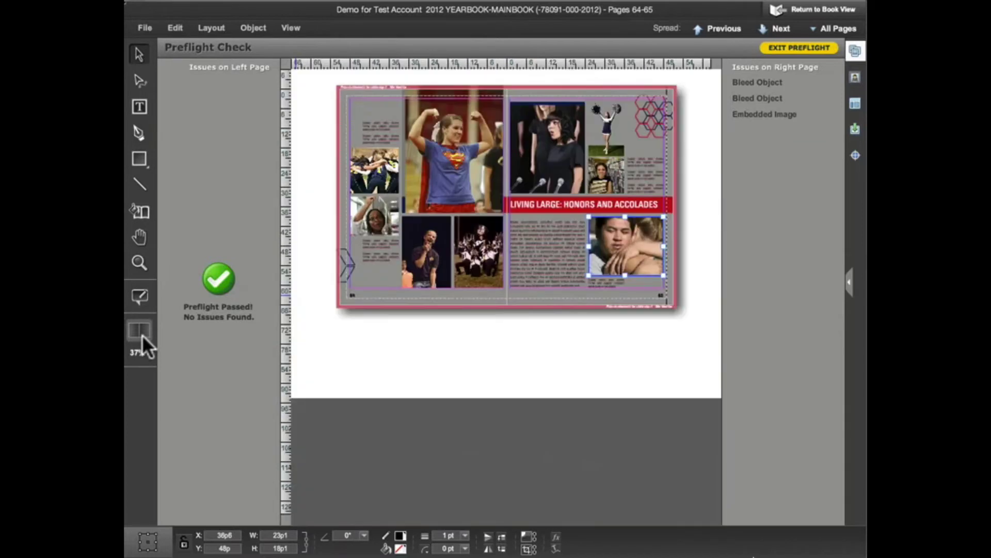
Examine the Embedded Image issue on the cheerleader photo at 150% zoom.
mouse_move(764, 118)
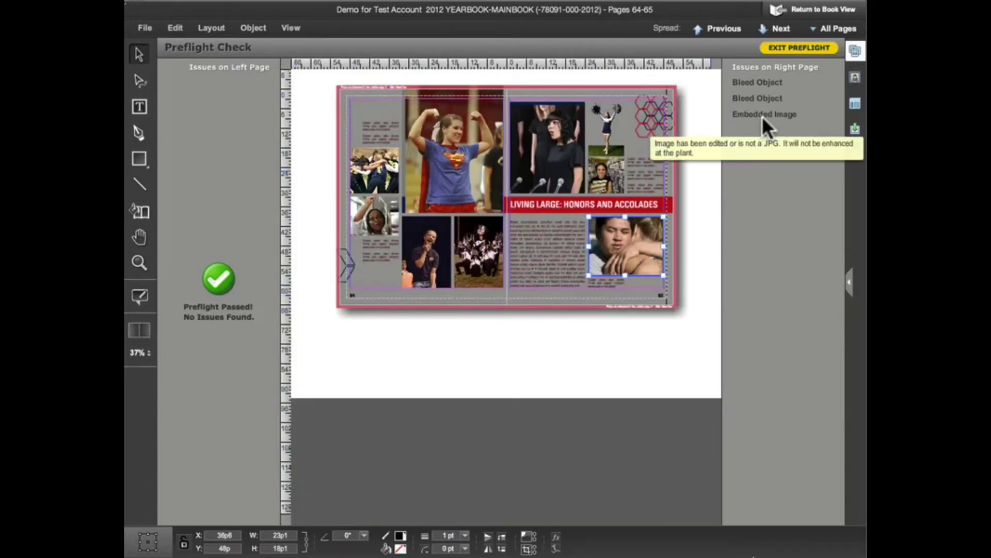
click(762, 115)
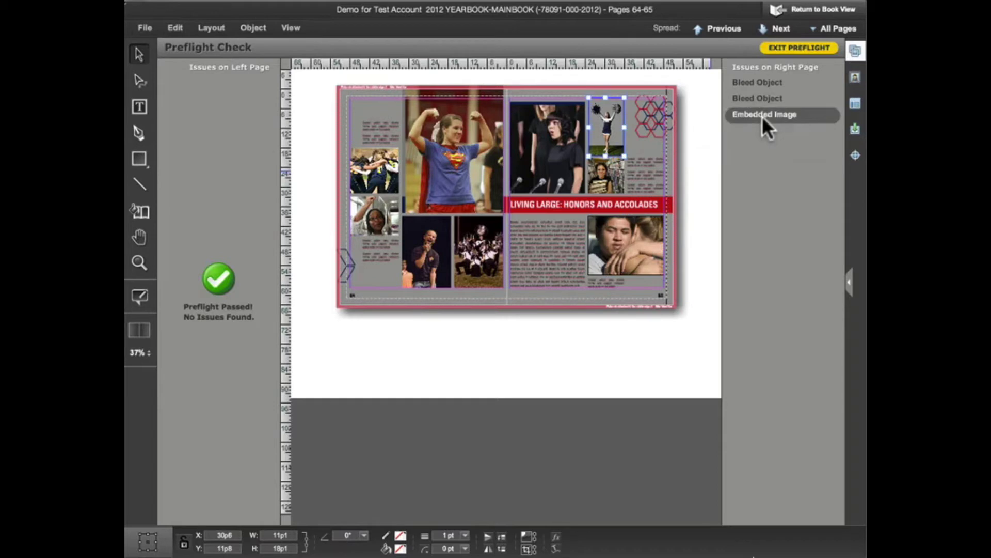
click(150, 352)
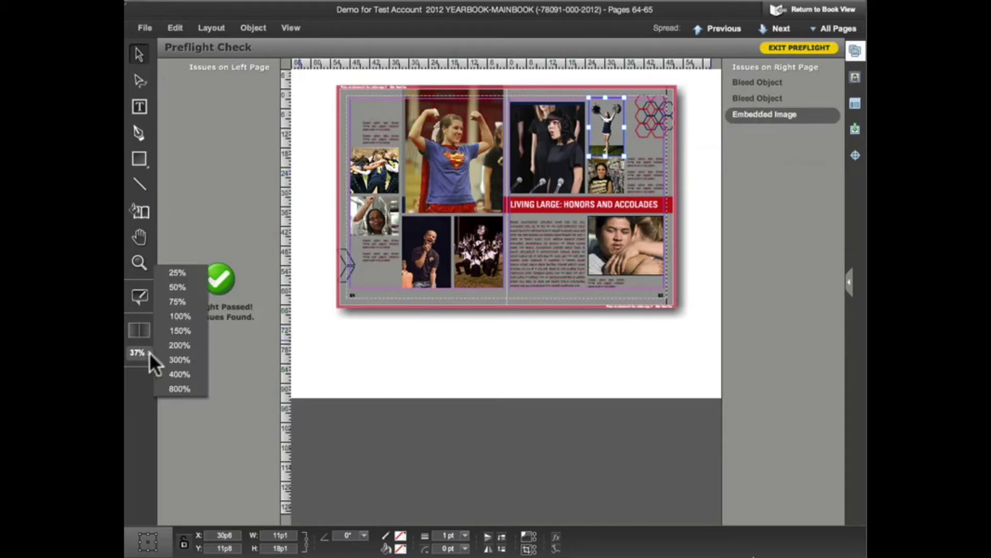
click(172, 331)
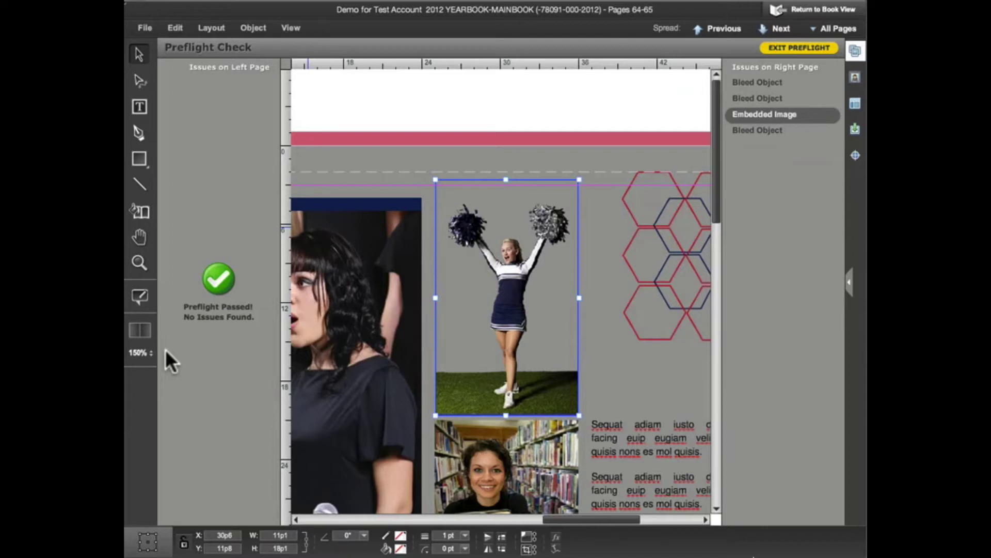
click(143, 333)
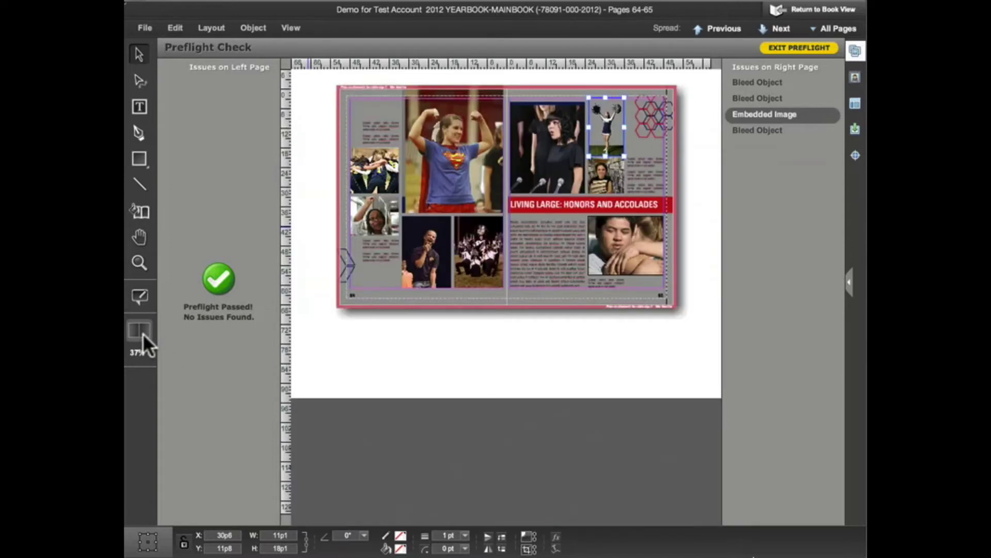
Examine the two Bleed Object issues on the blue hexagons near the outer edge of page 65 at 300% zoom.
click(757, 80)
click(755, 97)
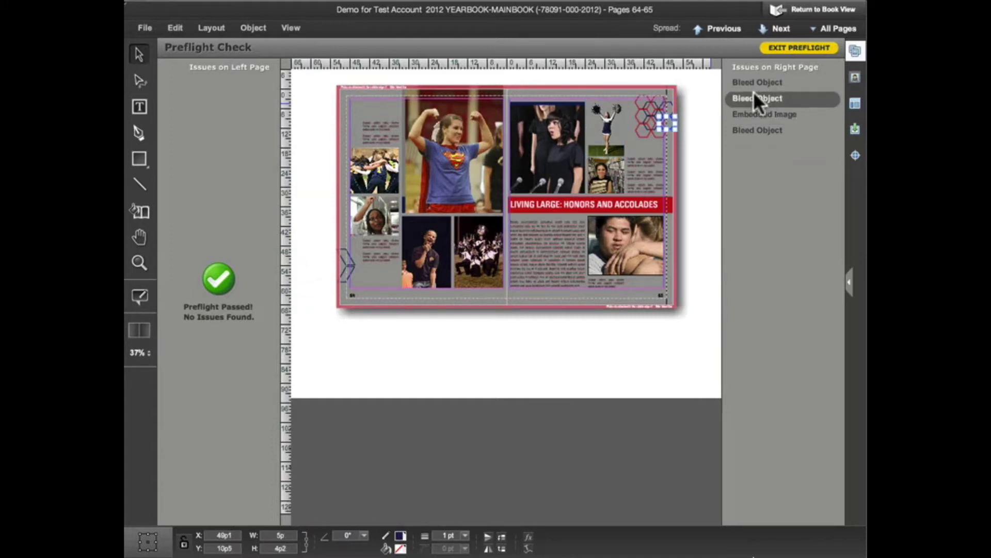
click(754, 81)
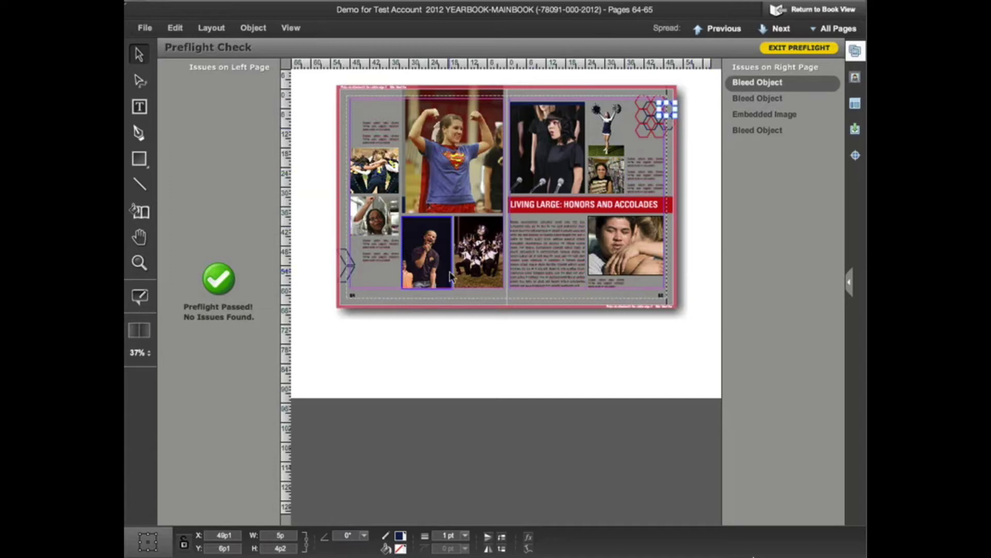
click(148, 353)
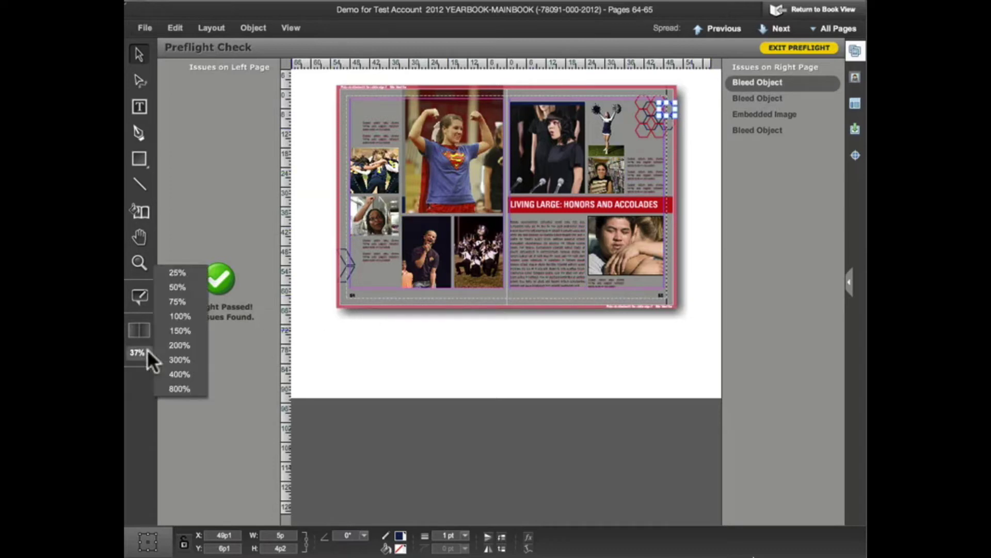
click(176, 360)
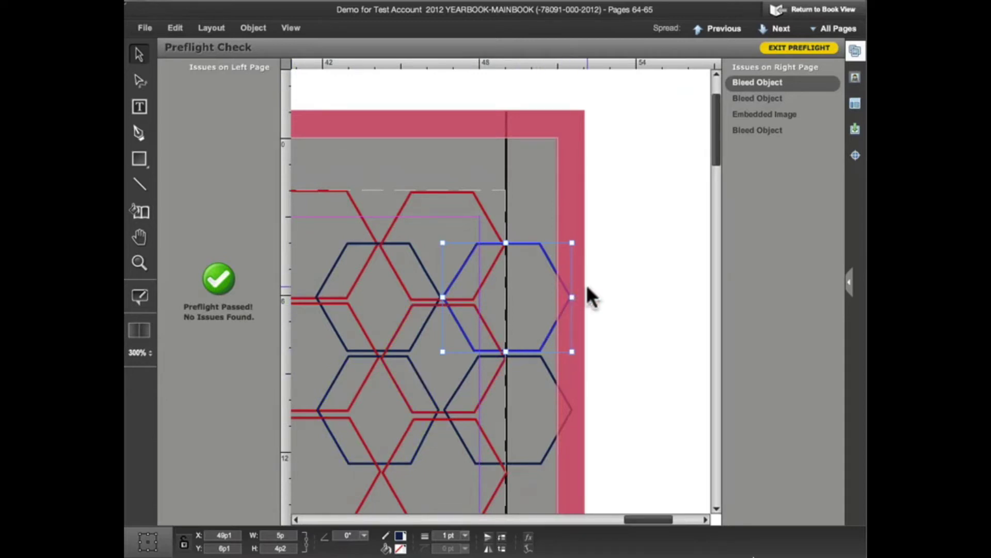
click(742, 98)
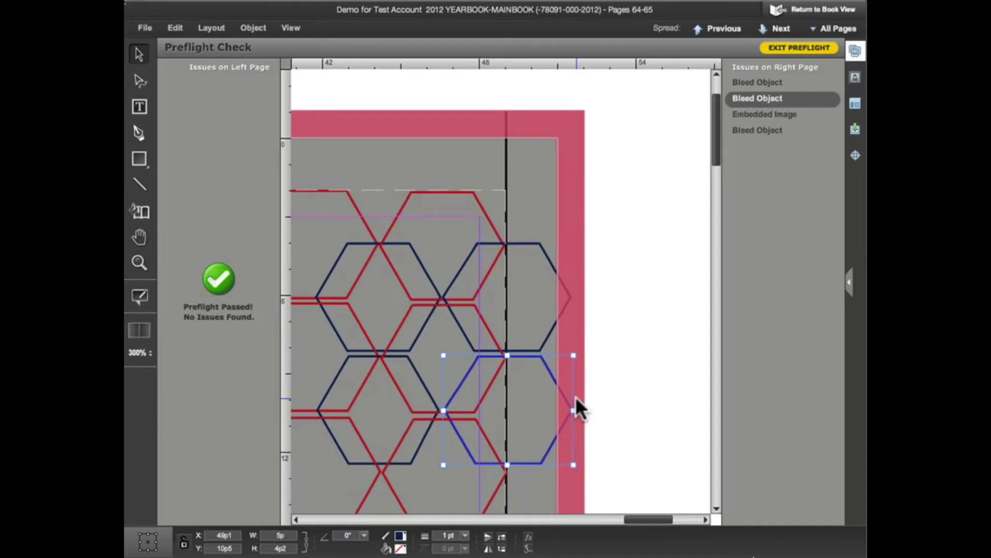
Resolve the remaining Bleed Object issue by extending the red headline banner to the outer bleed edge, and exit the preflight check.
drag(713, 158, 699, 290)
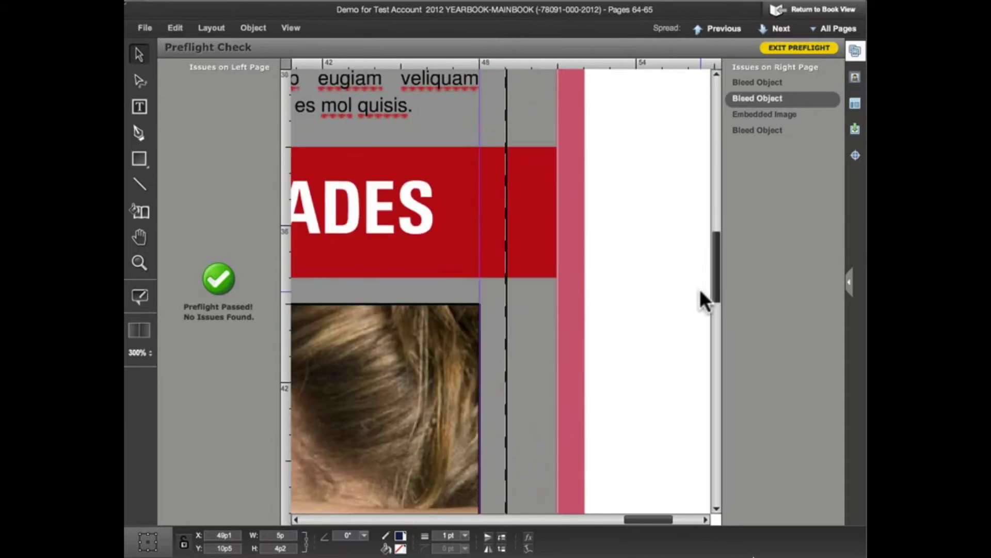
click(757, 130)
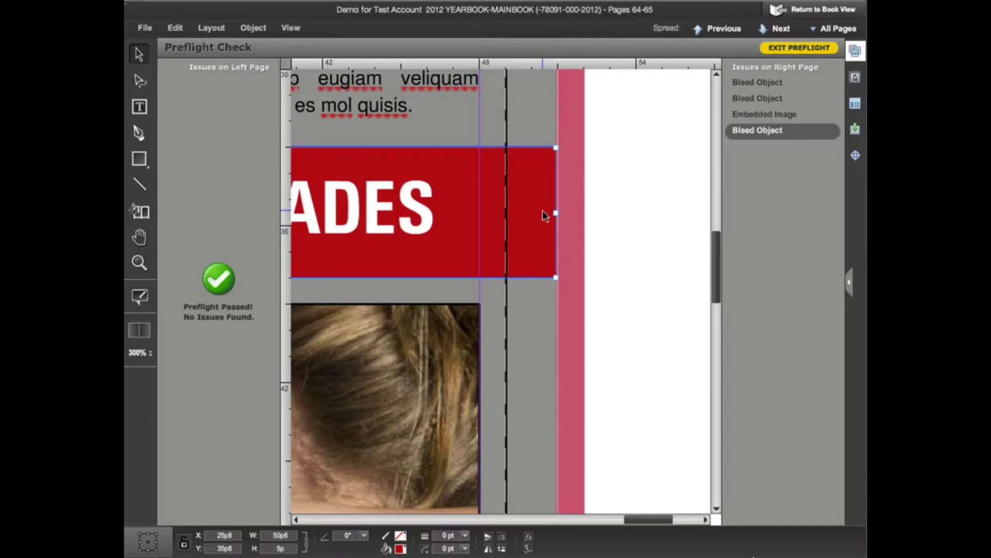
drag(555, 214, 584, 214)
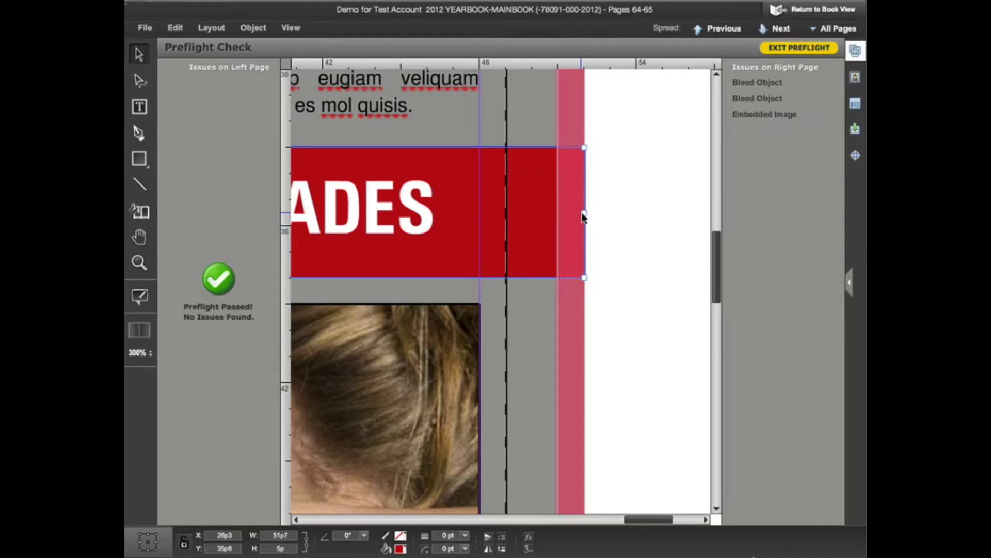
click(137, 333)
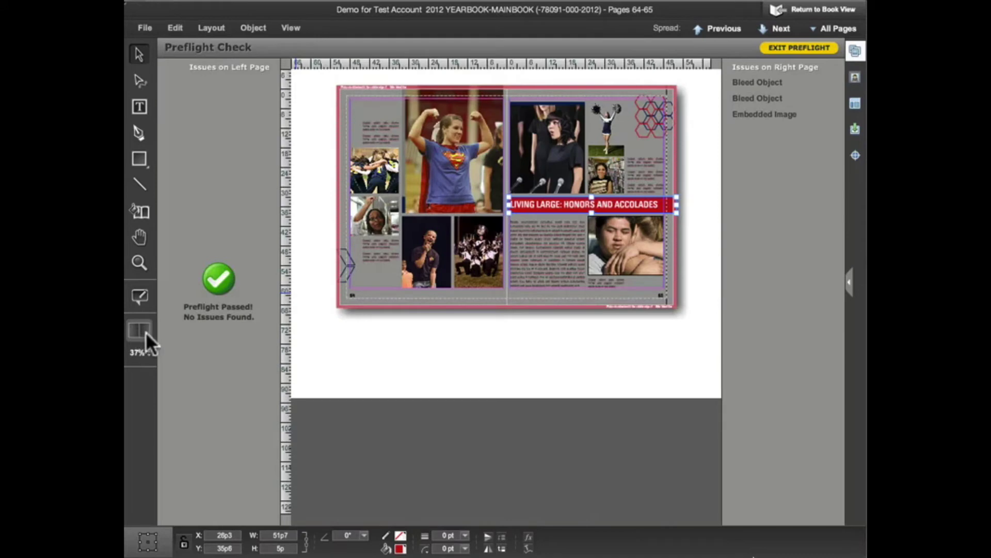
click(782, 49)
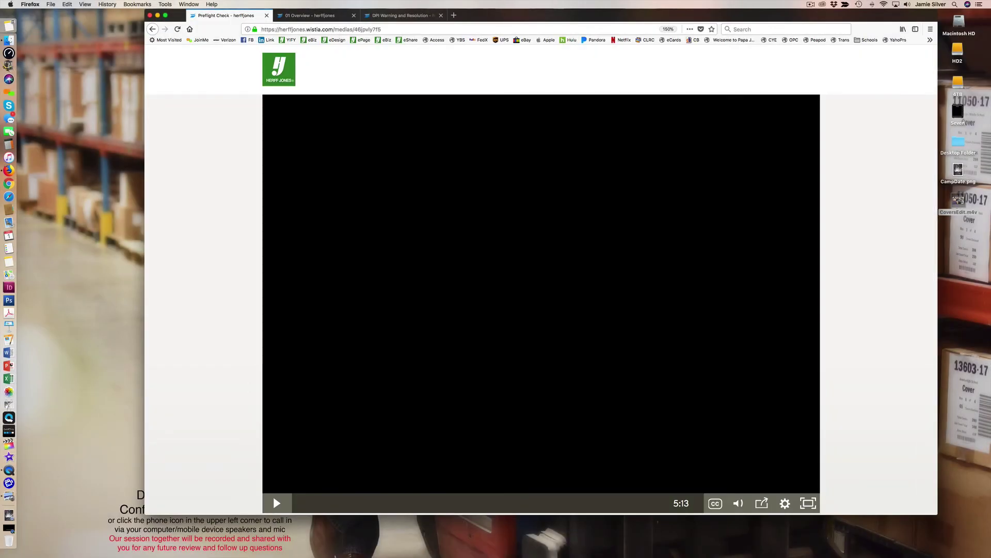
Switch to the 01 Overview video about Index Builder and play it in full screen.
click(273, 496)
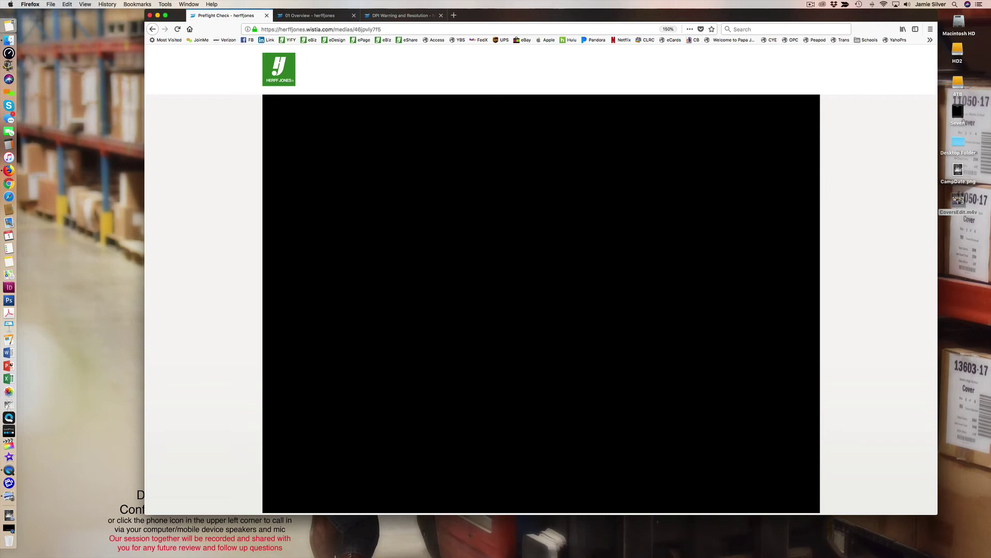
click(313, 18)
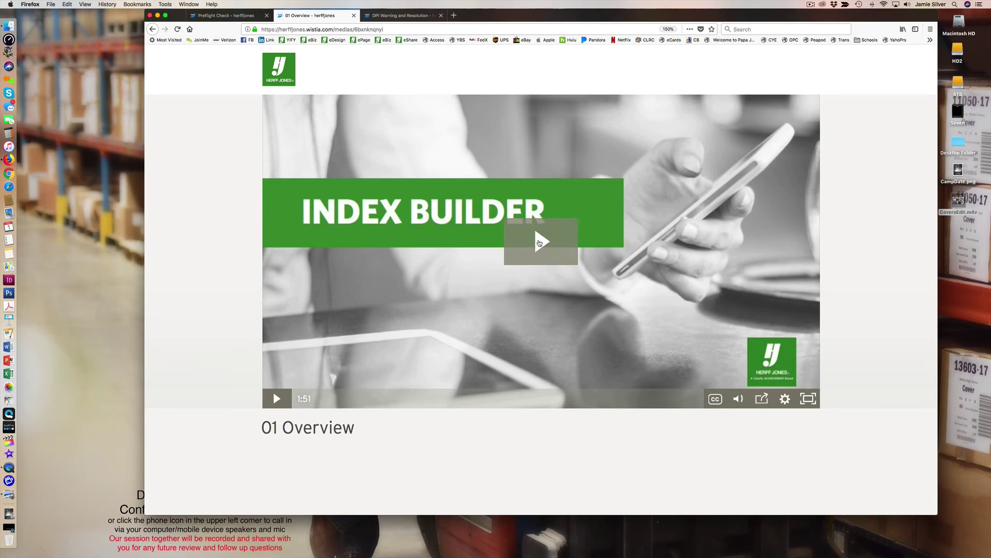
click(540, 243)
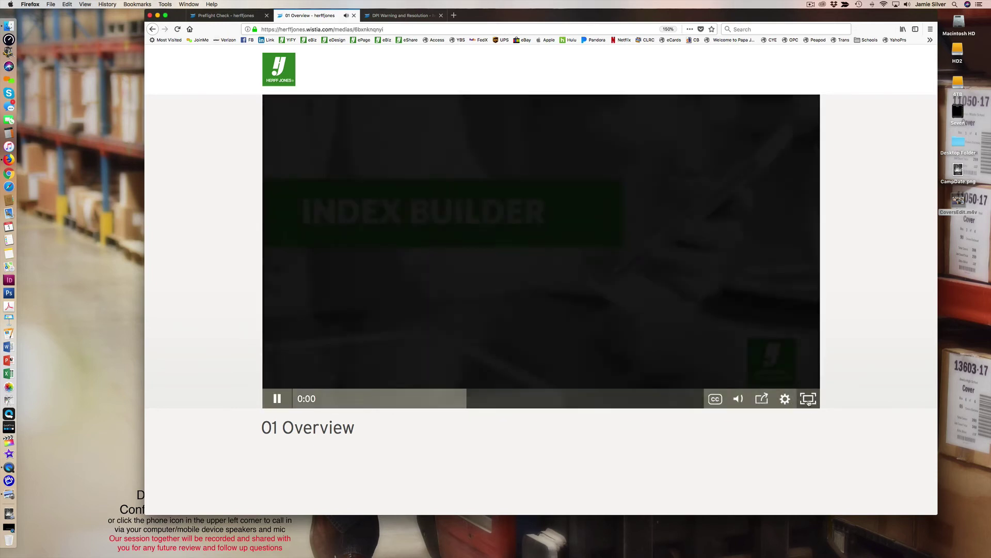
click(808, 399)
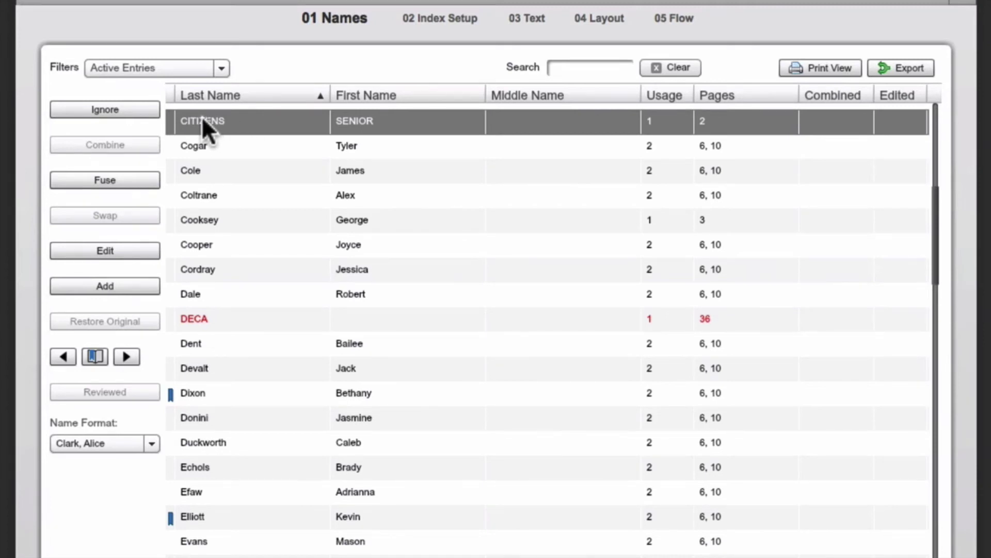
Ignore the CITIZENS SENIOR entry in the index names and filter the list to Ignored Entries.
click(123, 115)
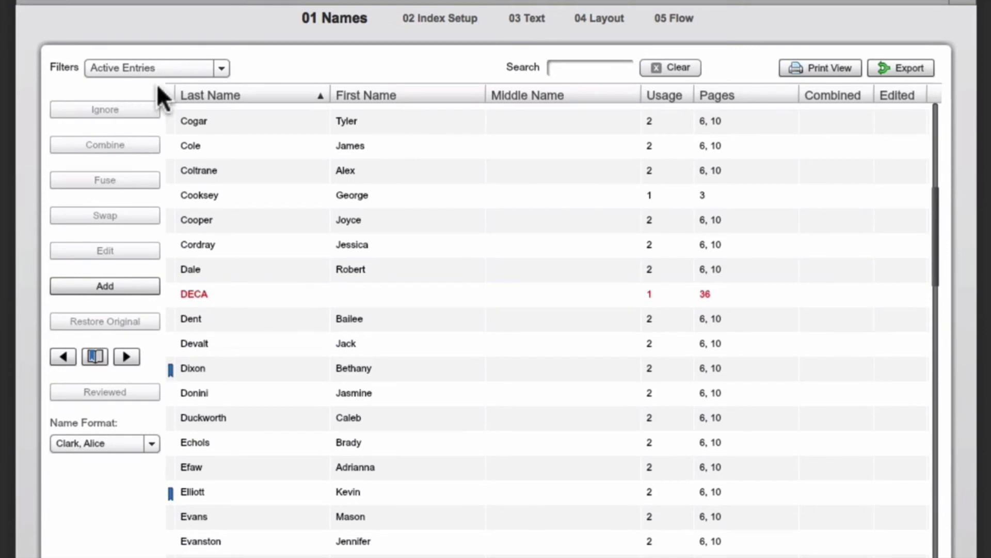
click(211, 72)
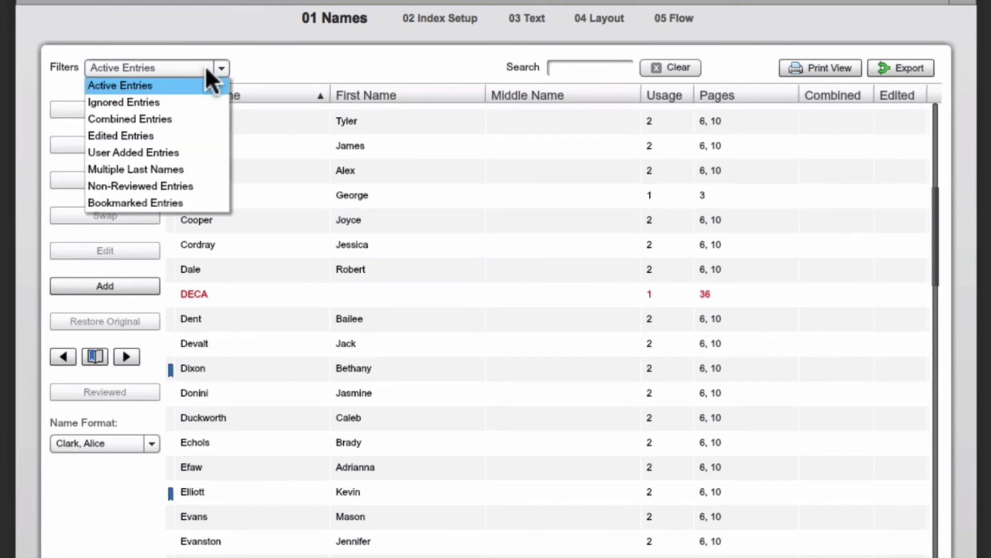
click(200, 102)
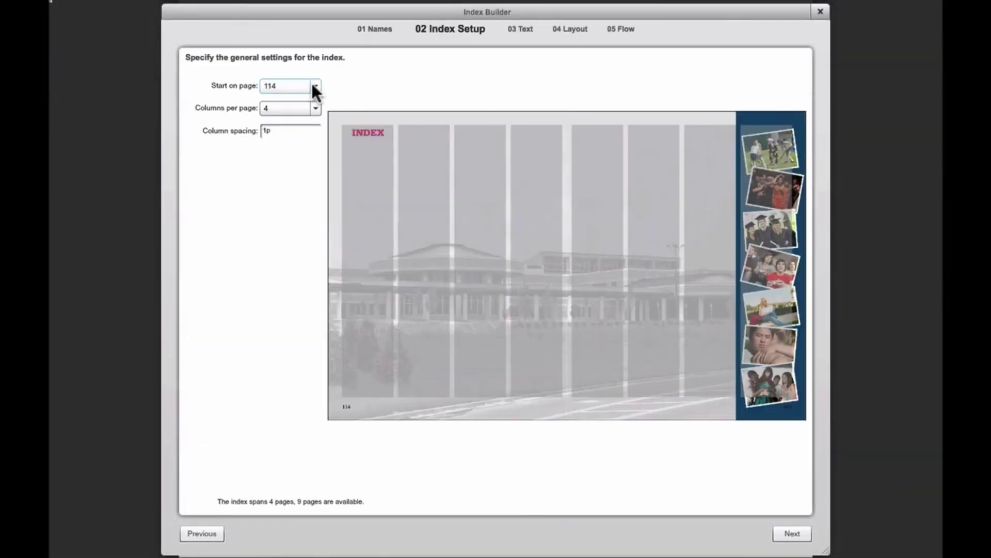
Keep the index starting on page 114 with 4 columns per page and proceed to the Text stage.
click(315, 86)
click(314, 87)
click(315, 107)
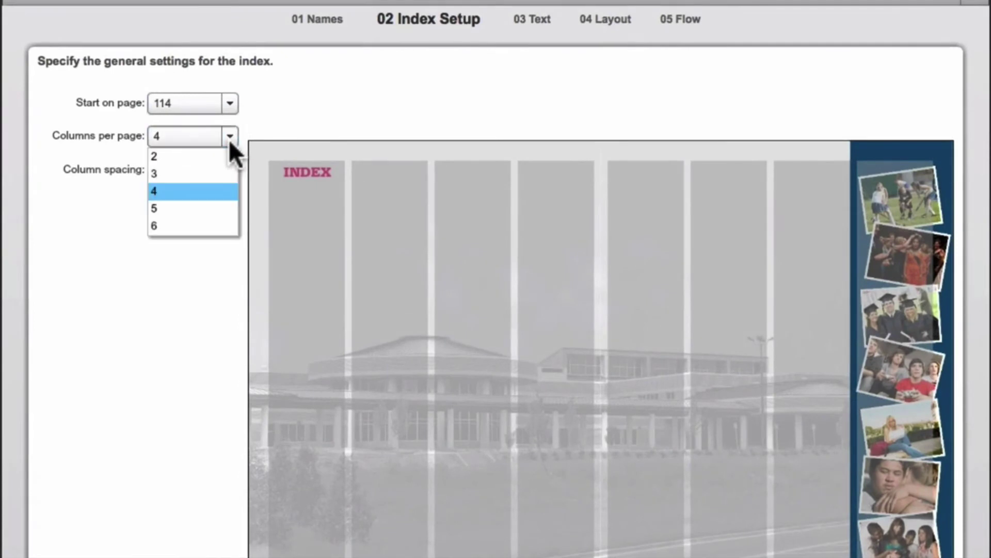
click(229, 141)
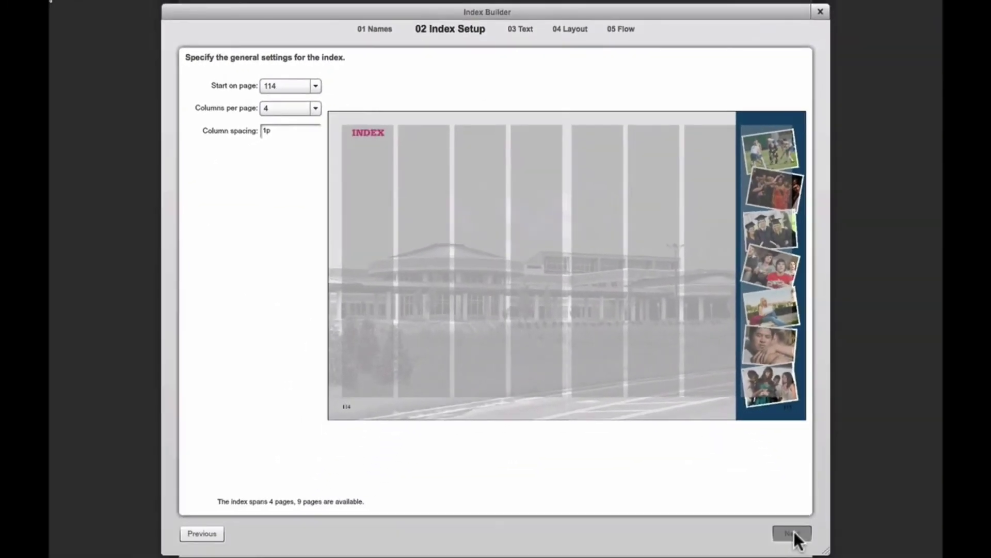
click(793, 534)
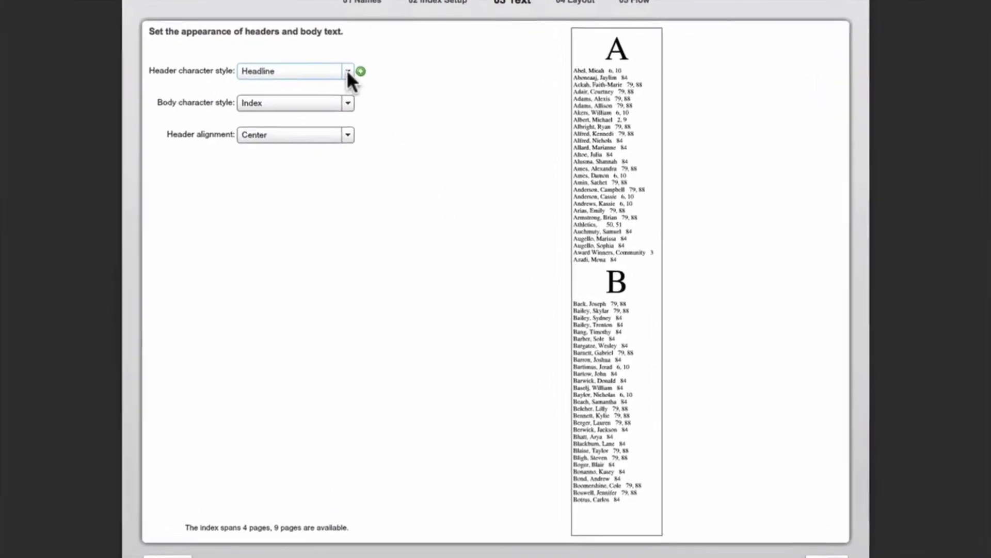
Choose Headline as the header character style and proceed to the Layout stage.
click(348, 72)
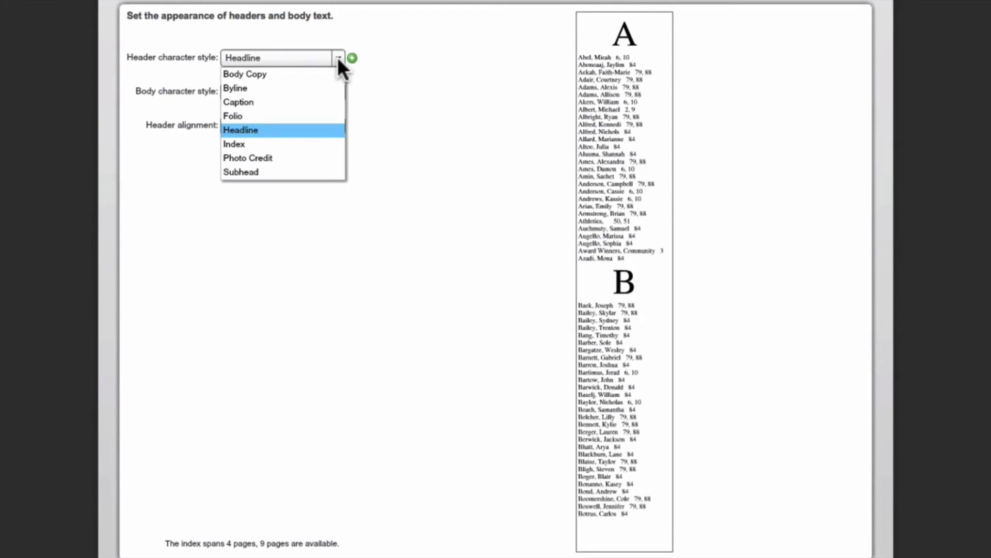
click(309, 126)
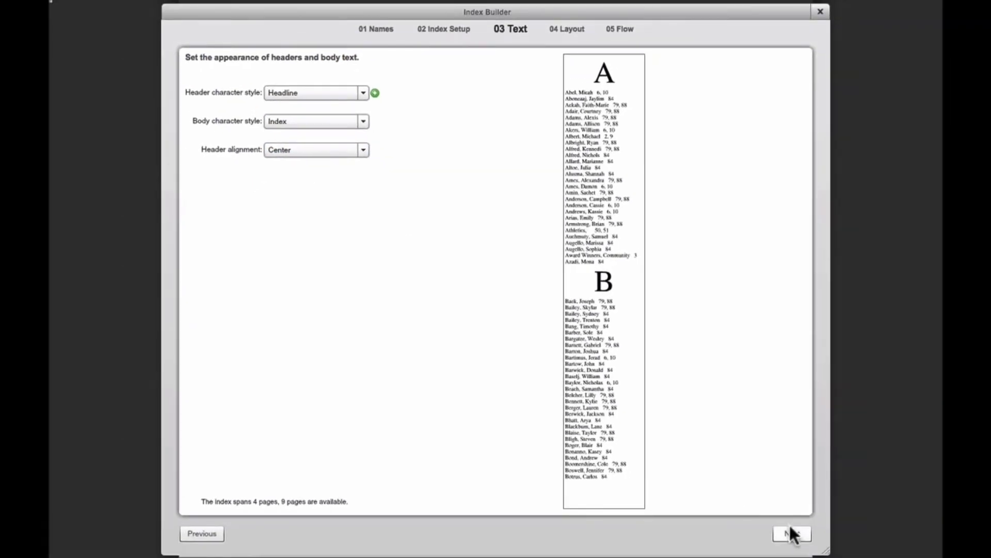
click(792, 533)
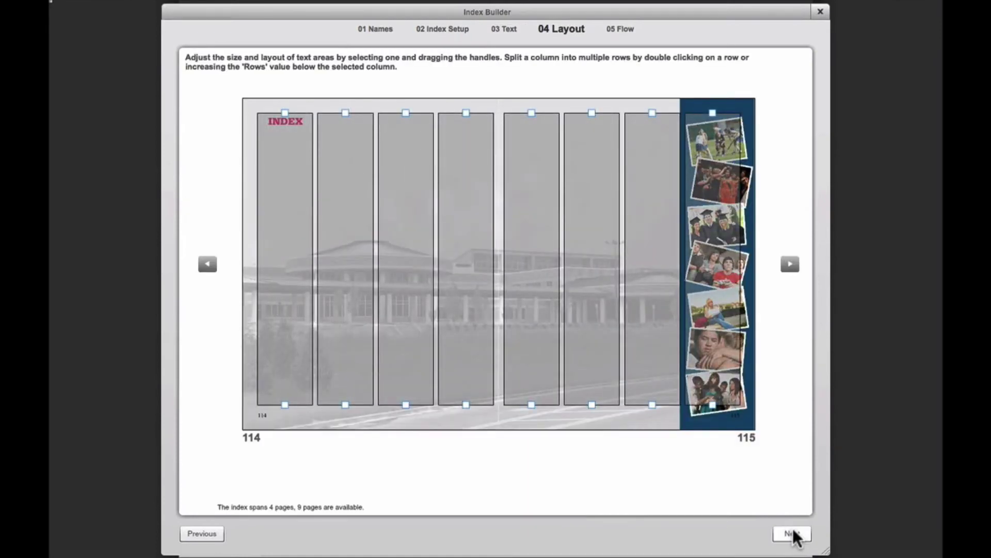
Shorten the fourth text column on page 114 from its lower end and flow the index.
click(466, 405)
mouse_move(465, 405)
mouse_down()
mouse_move(465, 329)
mouse_move(466, 384)
mouse_up()
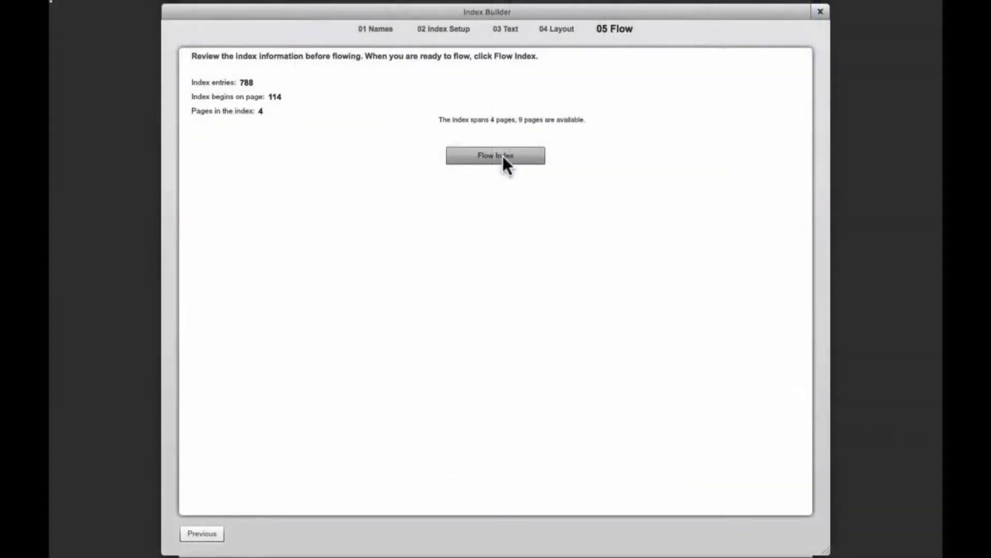
click(503, 156)
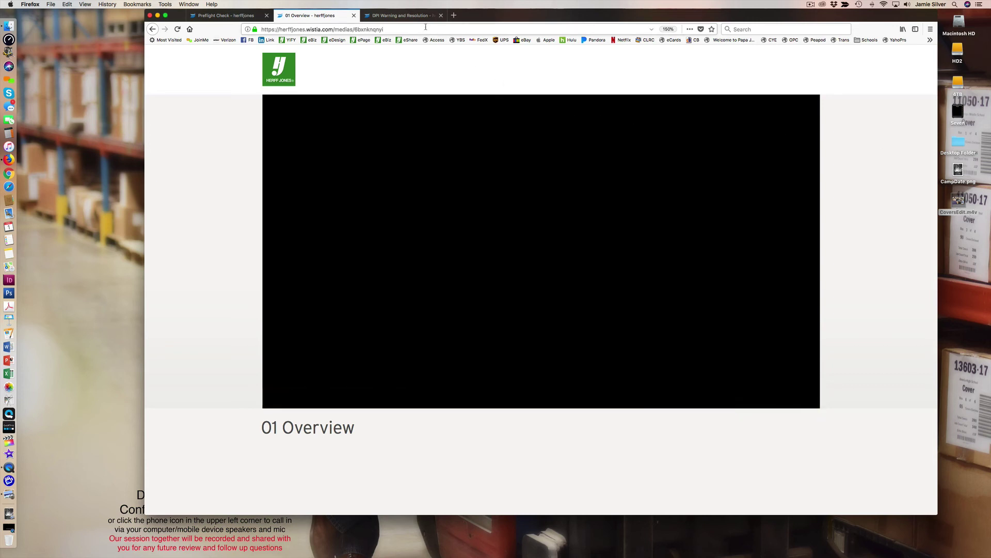
Switch to the DPI Warning and Resolution video and play it.
click(406, 16)
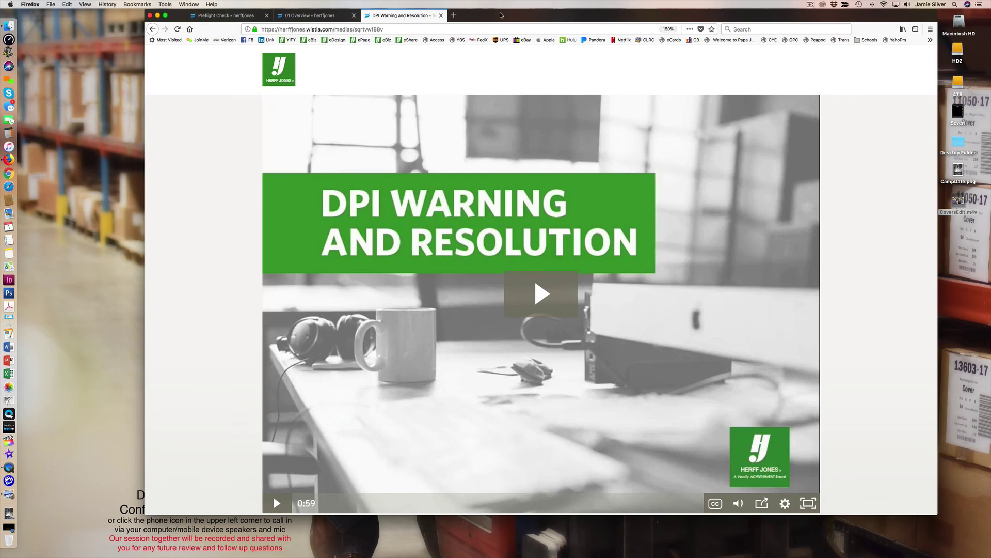
drag(526, 17, 488, 23)
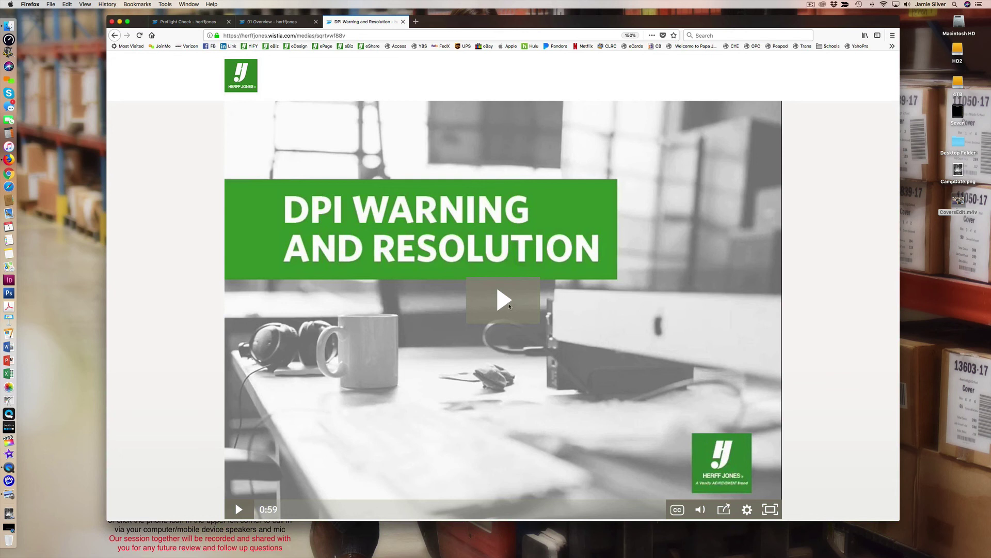
click(508, 305)
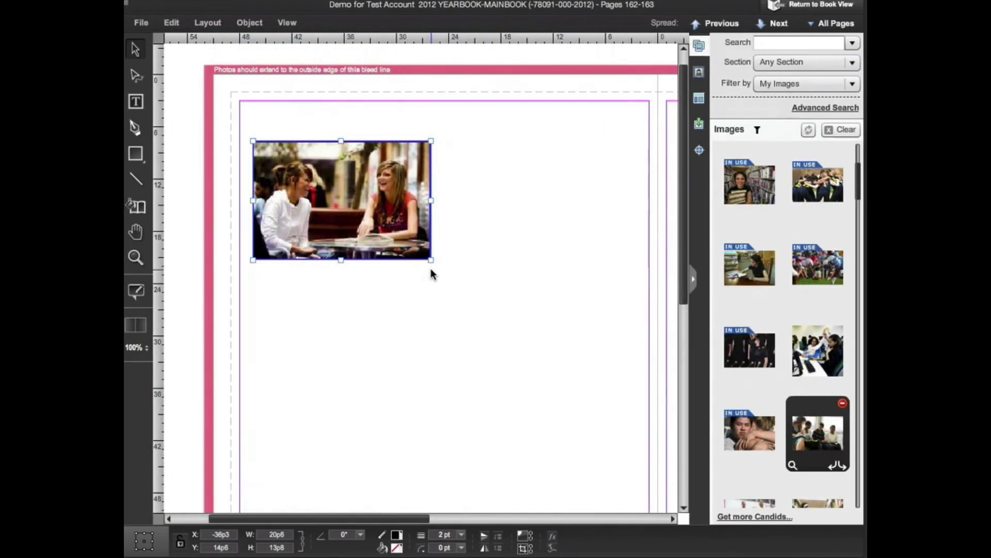
Enlarge the photo of two girls at a table to about 29p by 19p4, and reduce it to about 24p6 by 16p4.
drag(431, 260, 497, 311)
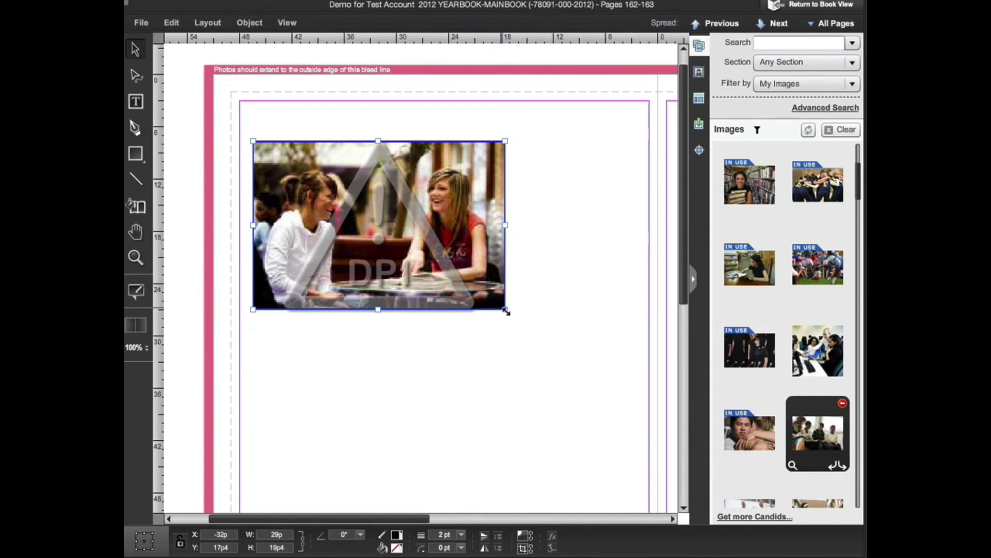
drag(496, 308, 467, 284)
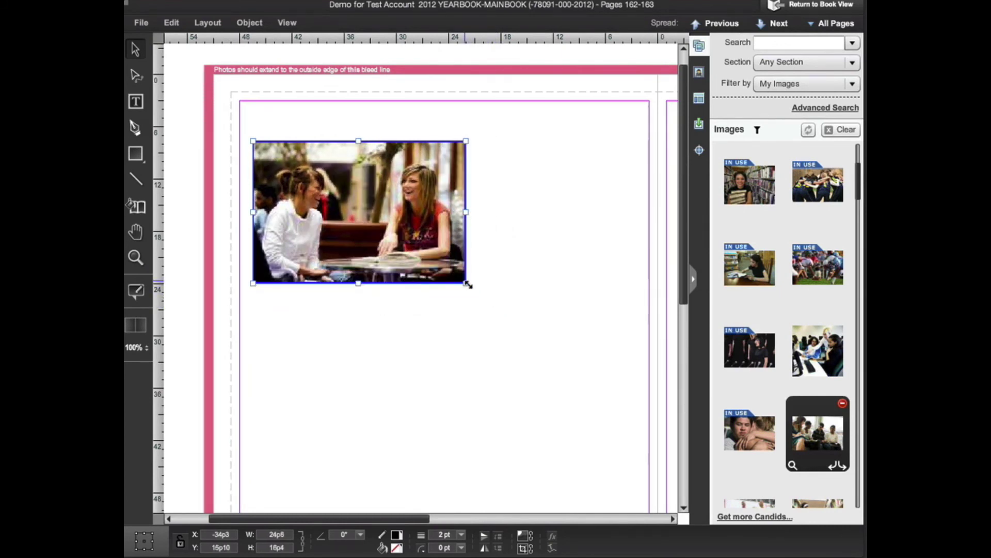